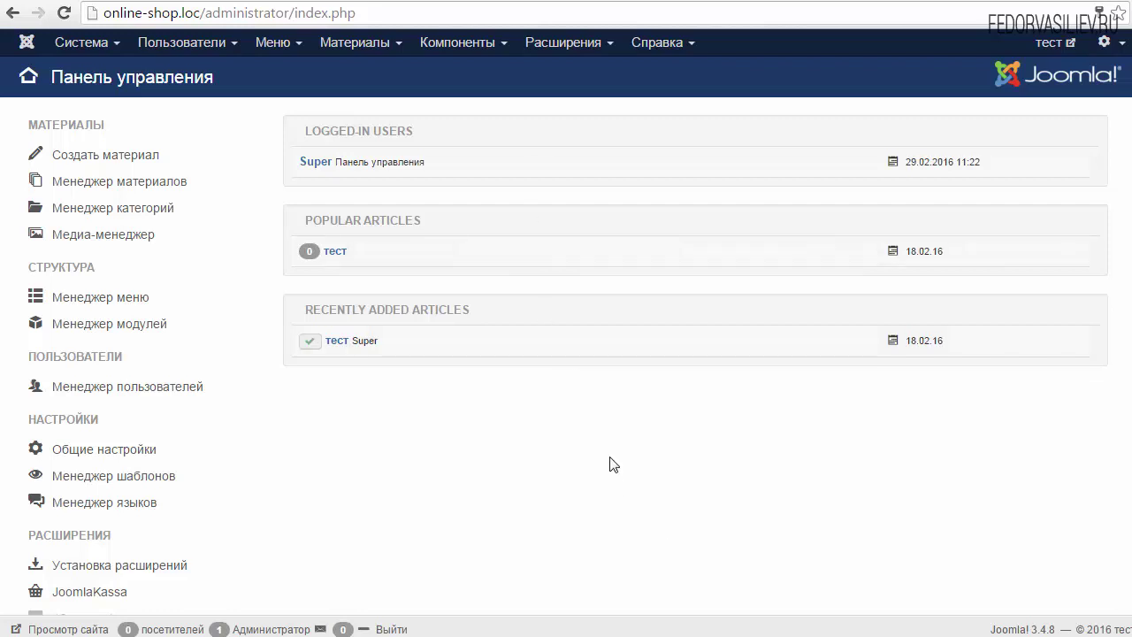
Open the JComments component in the administrator panel.
click(478, 53)
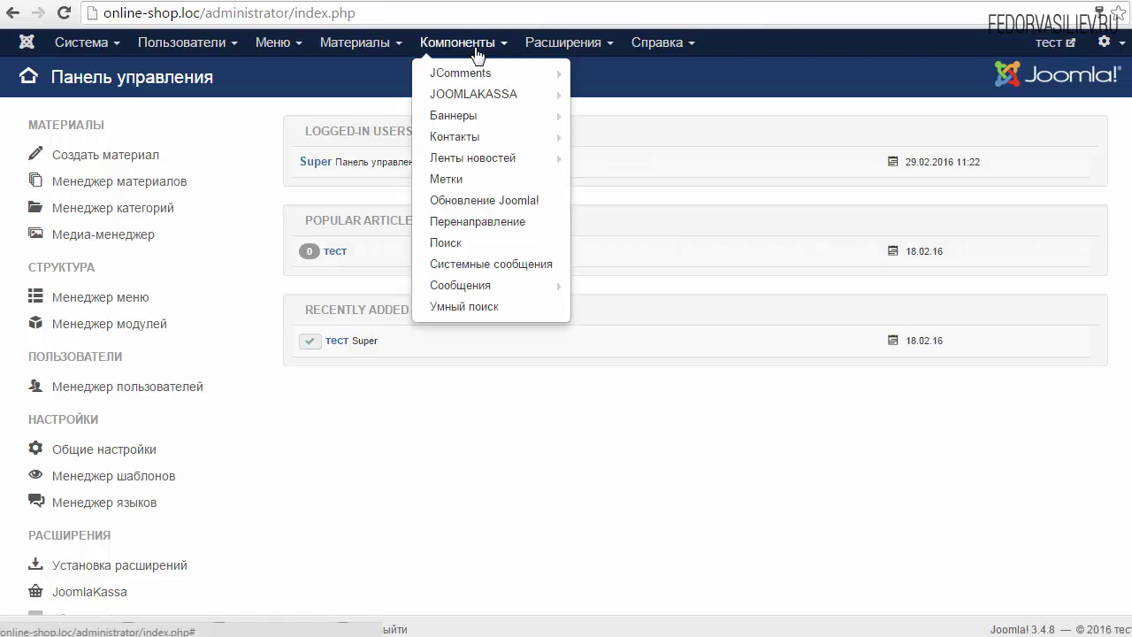
click(448, 53)
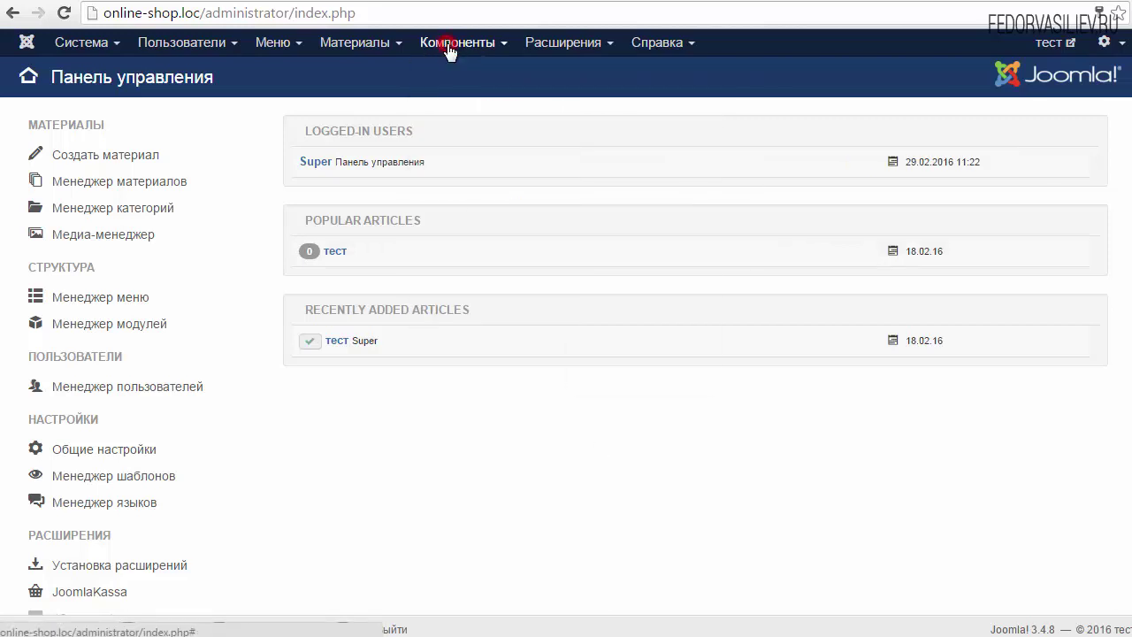
click(449, 50)
mouse_move(451, 80)
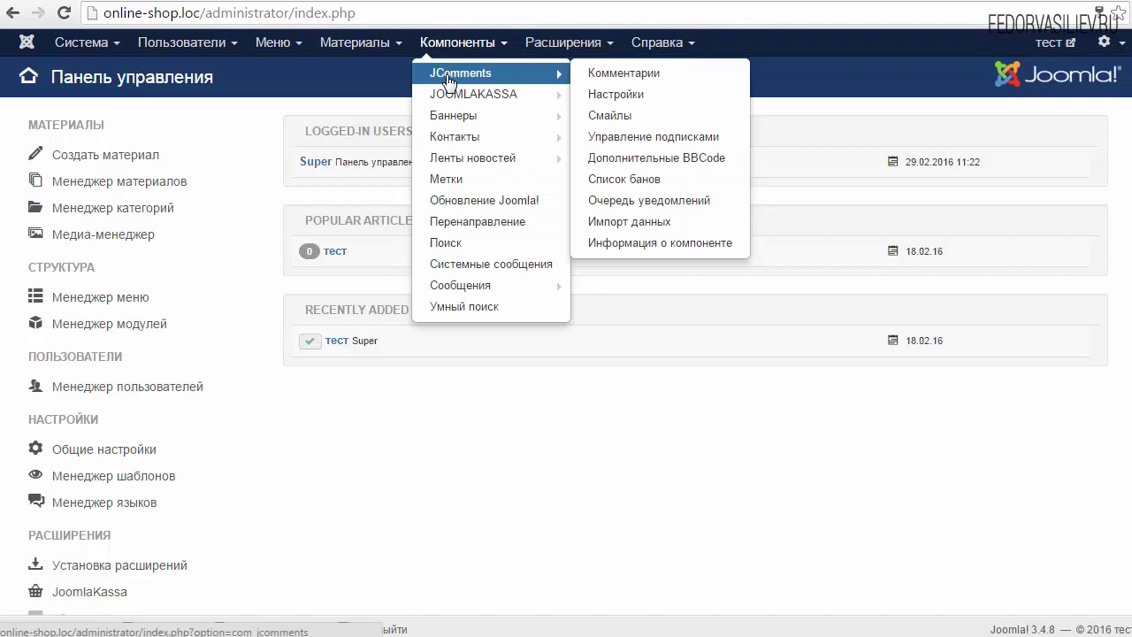
click(449, 78)
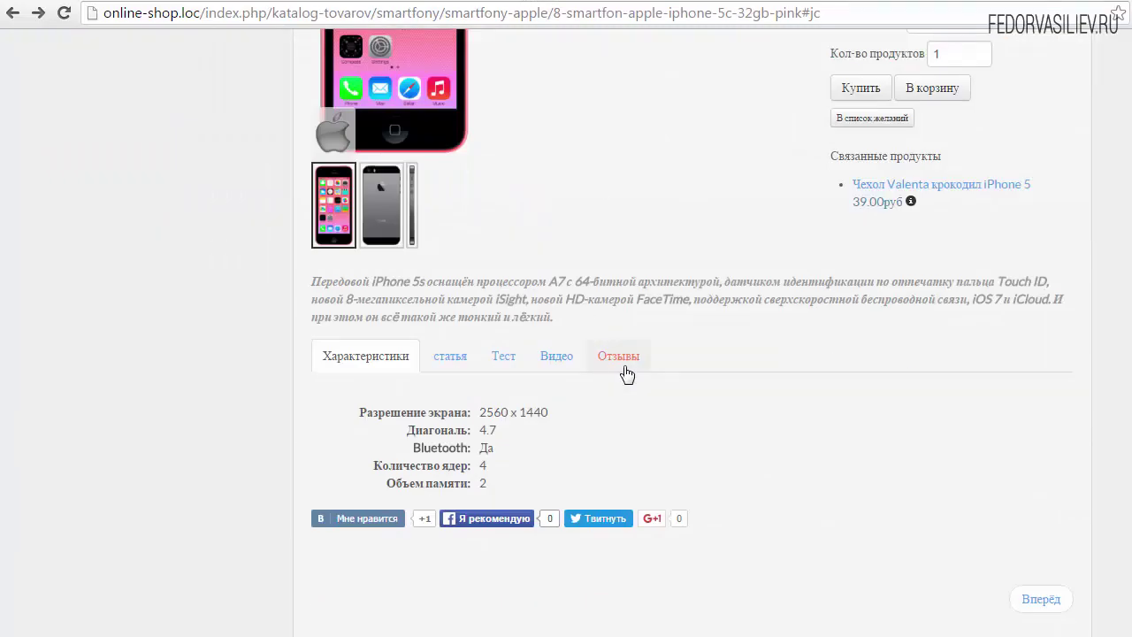
Open the reviews (Отзывы) section of the iPhone 5c product page and check which comment fields are required.
click(624, 367)
scroll(677, 227, down, 2)
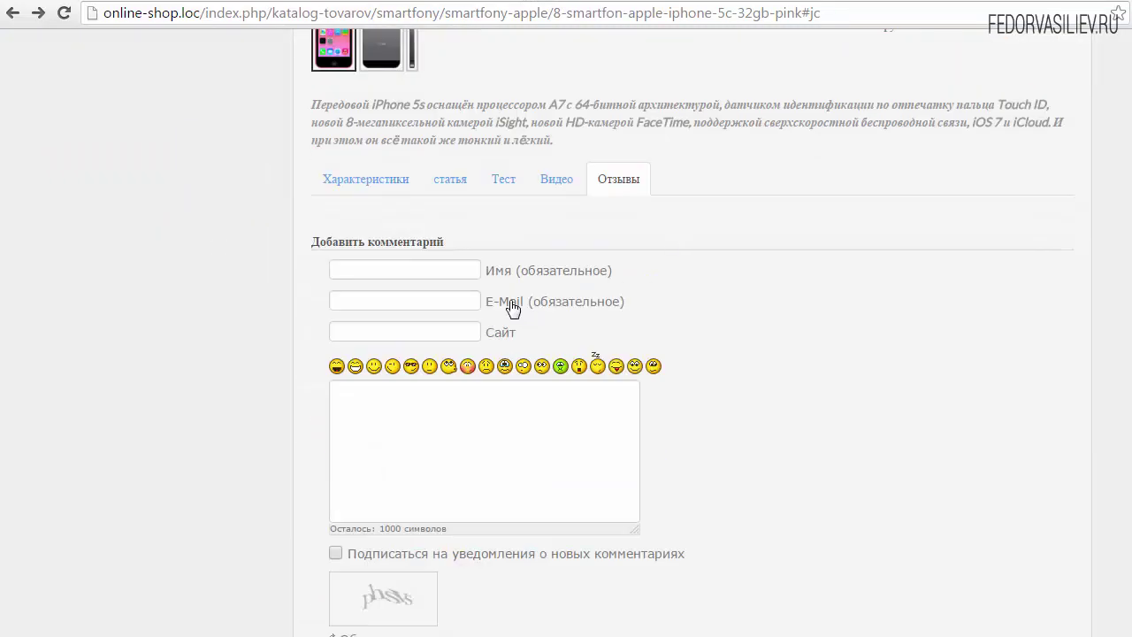
drag(520, 270, 612, 270)
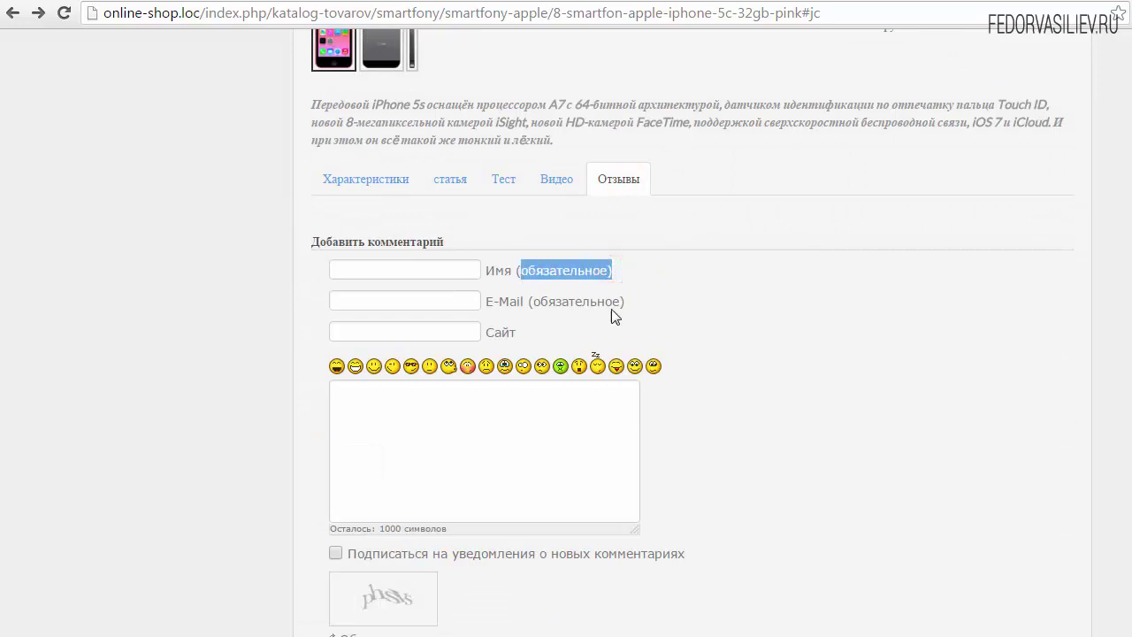
click(634, 305)
click(548, 271)
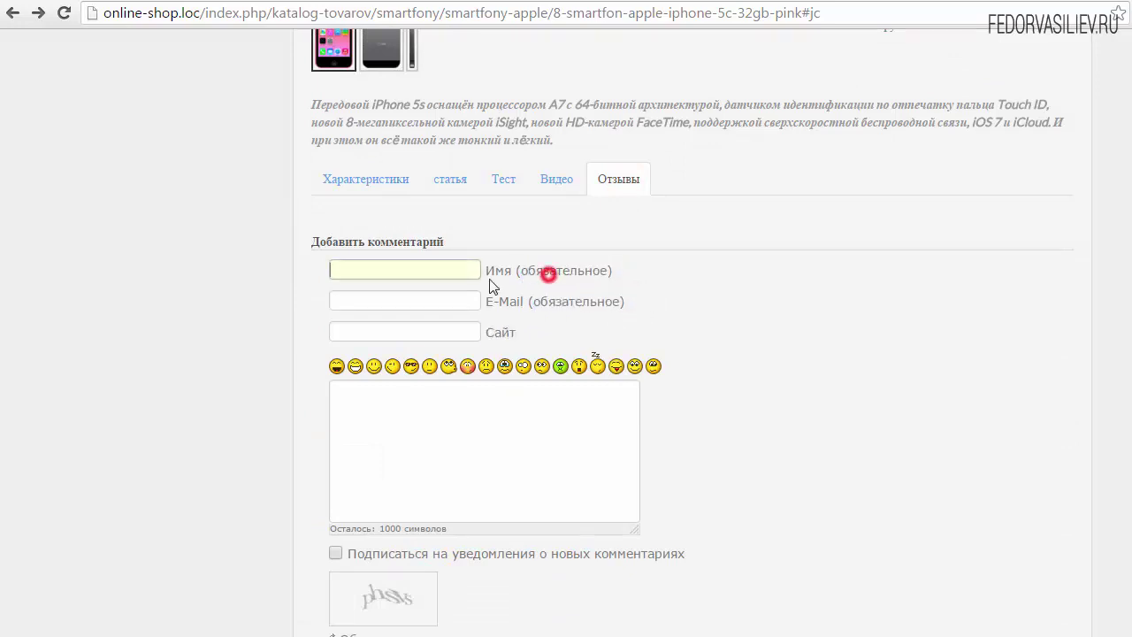
Fill in the commenter's name and e-mail from the saved suggestions.
click(403, 272)
click(375, 296)
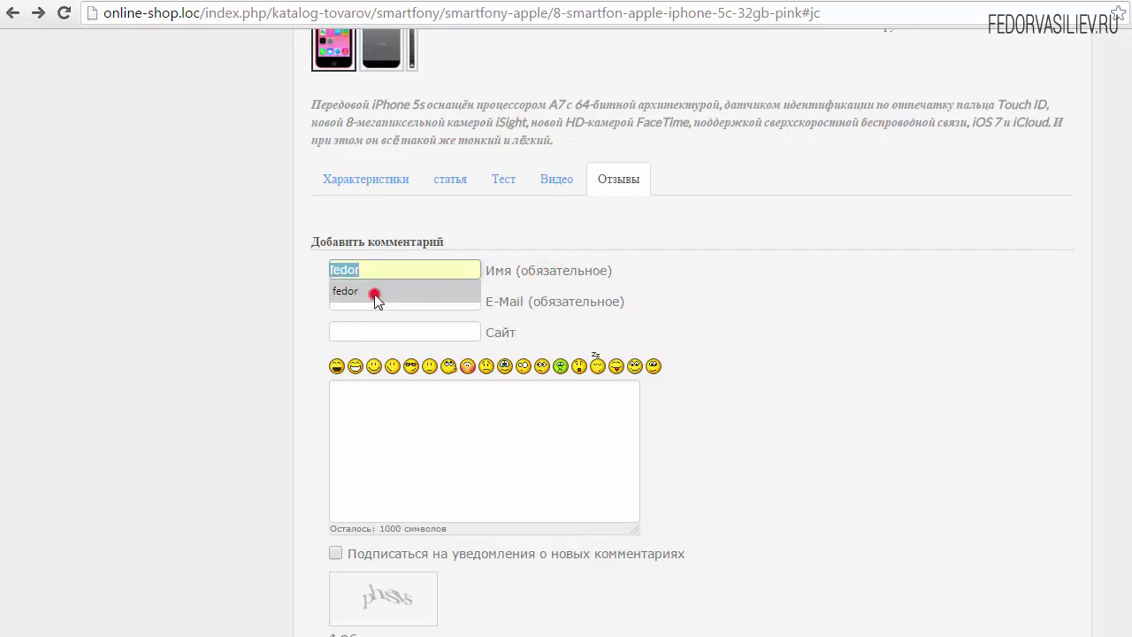
click(430, 301)
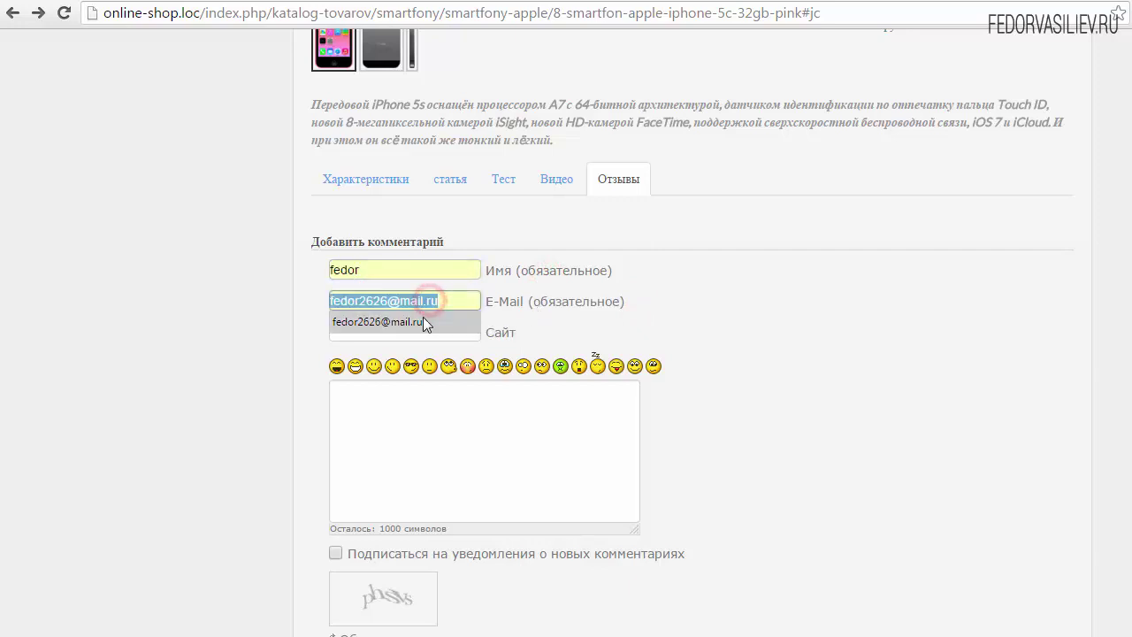
click(423, 316)
Write the comment "тест!" and add the :lol:, :oops: and :-x smileys after it.
click(469, 442)
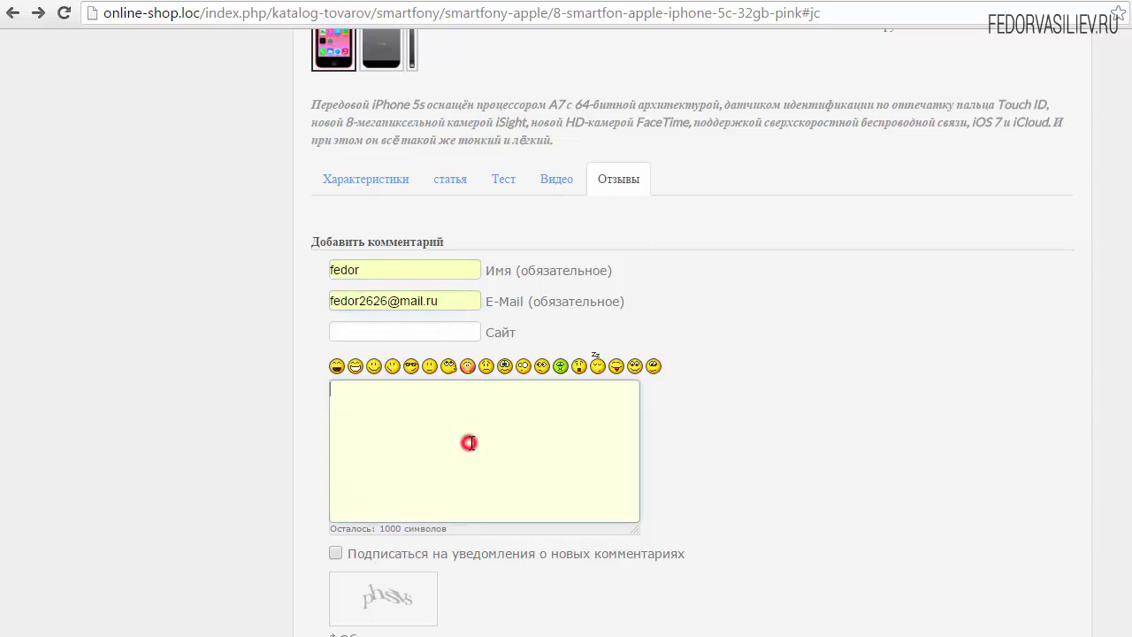
text(Т)
click(355, 368)
click(467, 366)
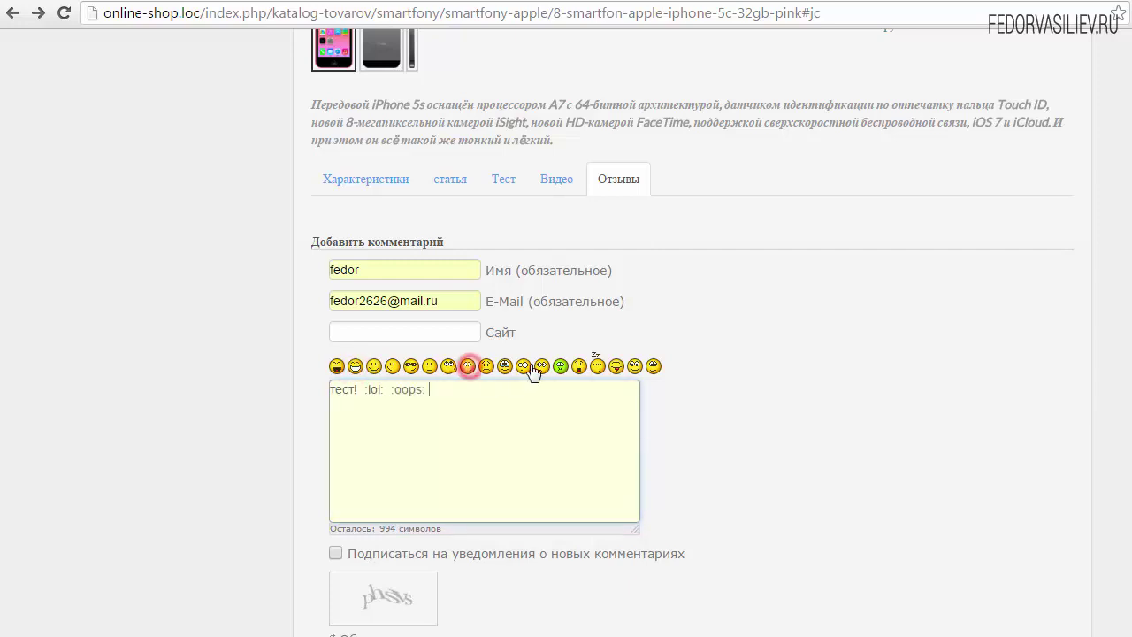
click(560, 366)
scroll(504, 316, down, 3)
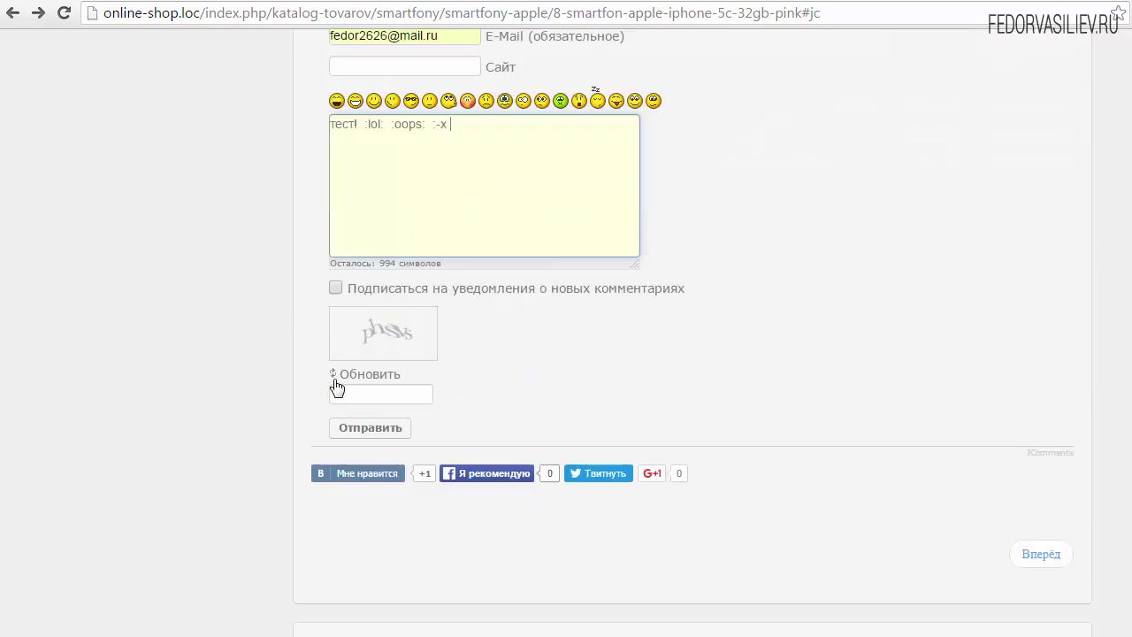
Enable the subscription to notifications about new comments and disable it again.
scroll(537, 331, up, 1)
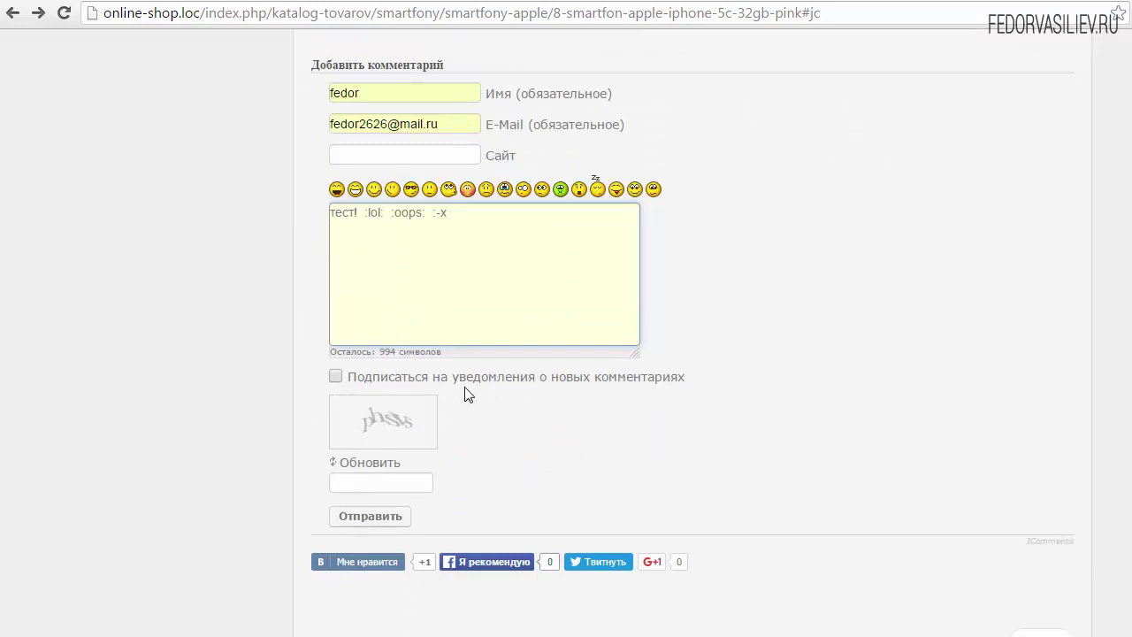
click(335, 378)
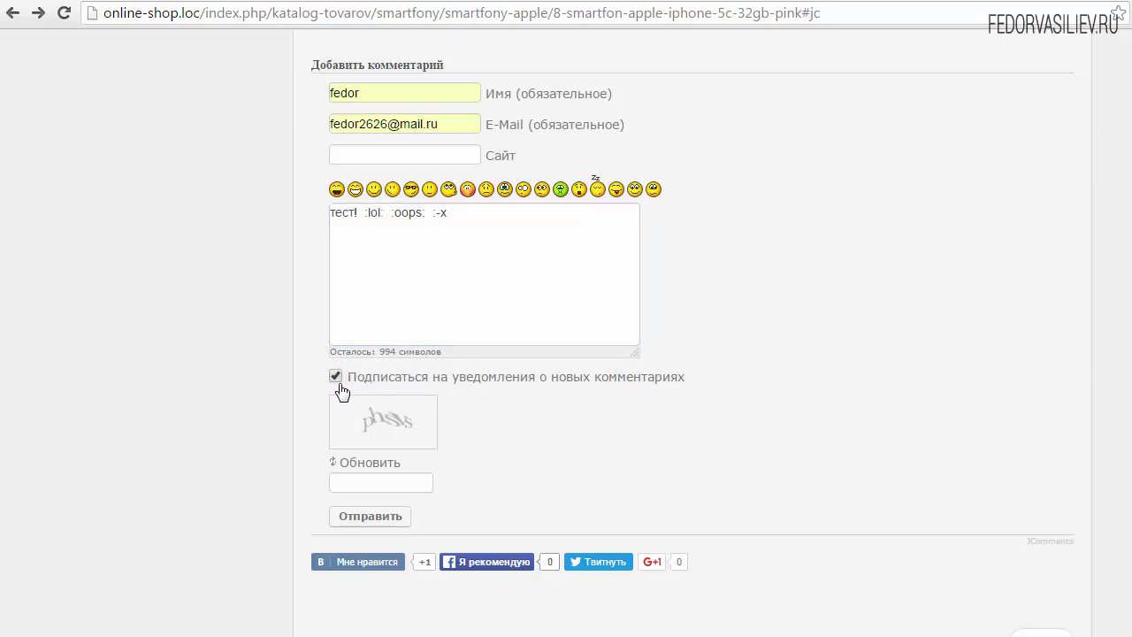
drag(456, 125, 303, 135)
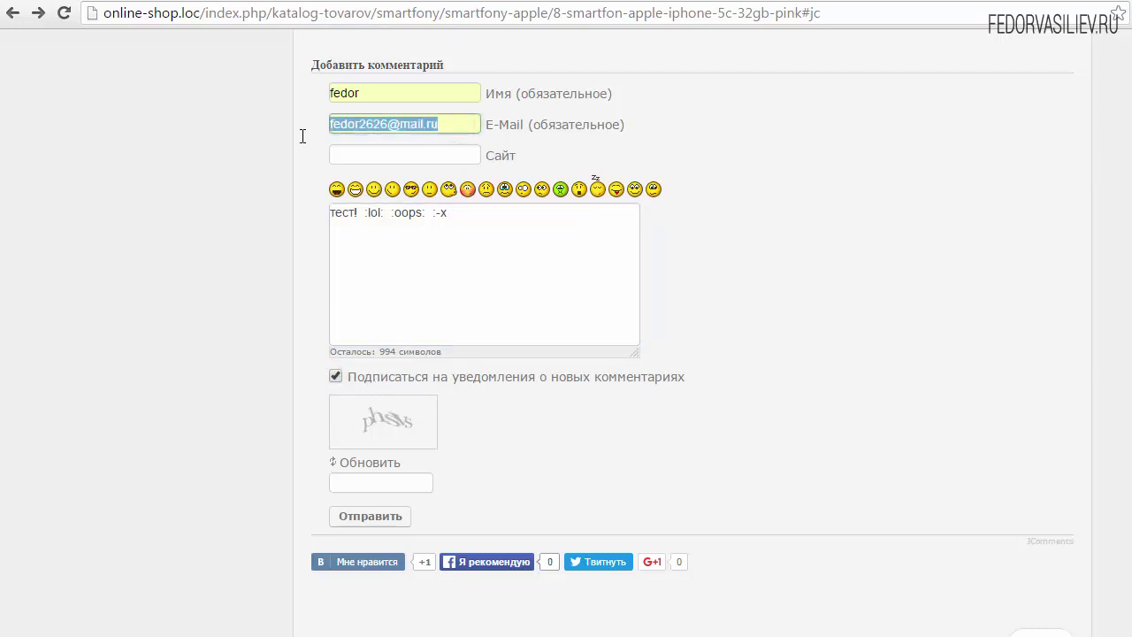
click(501, 223)
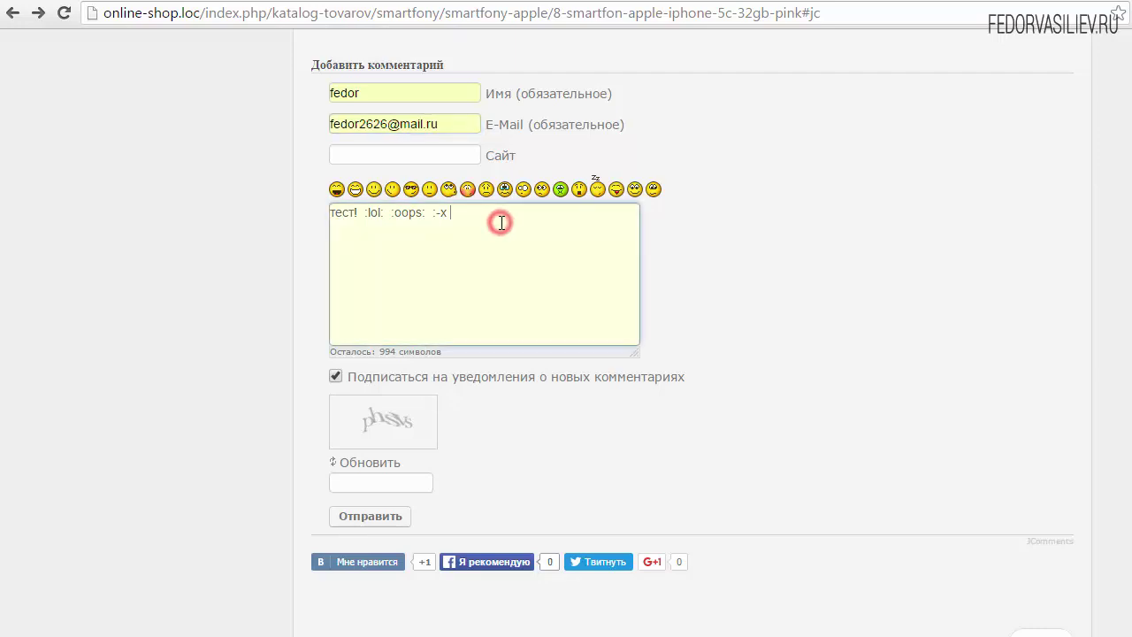
click(335, 378)
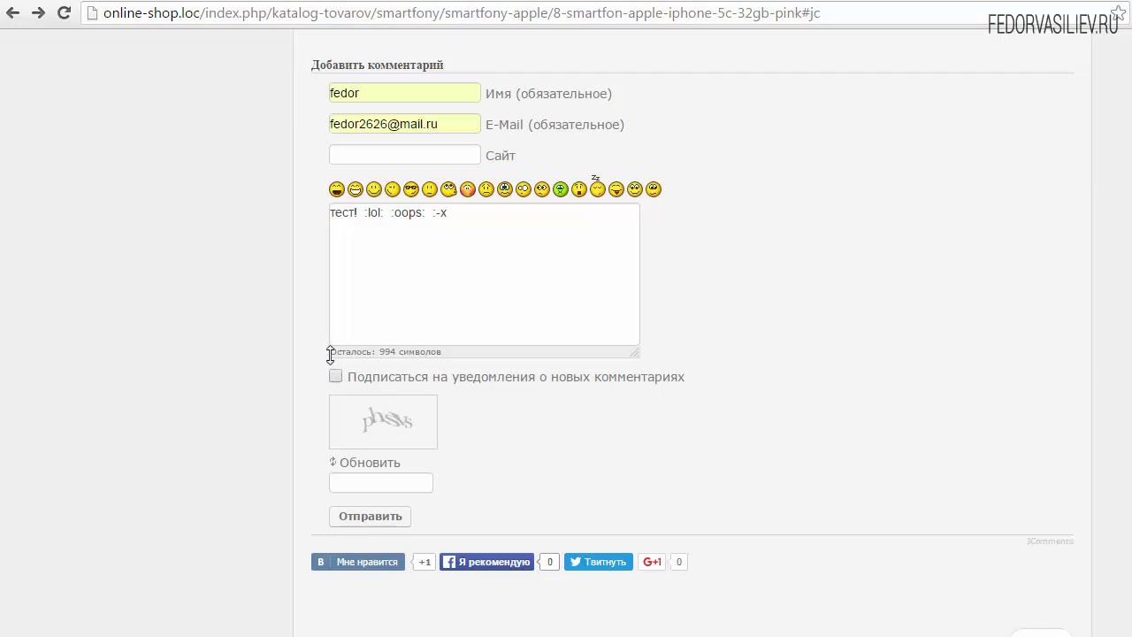
drag(380, 352, 410, 345)
click(409, 318)
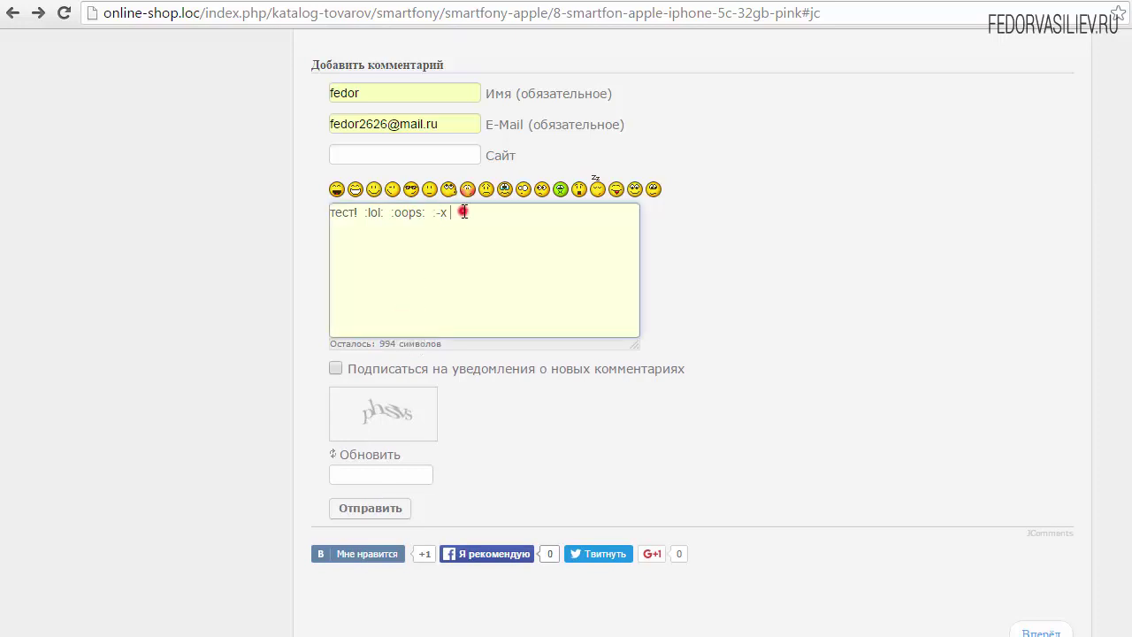
drag(396, 342, 394, 336)
click(412, 316)
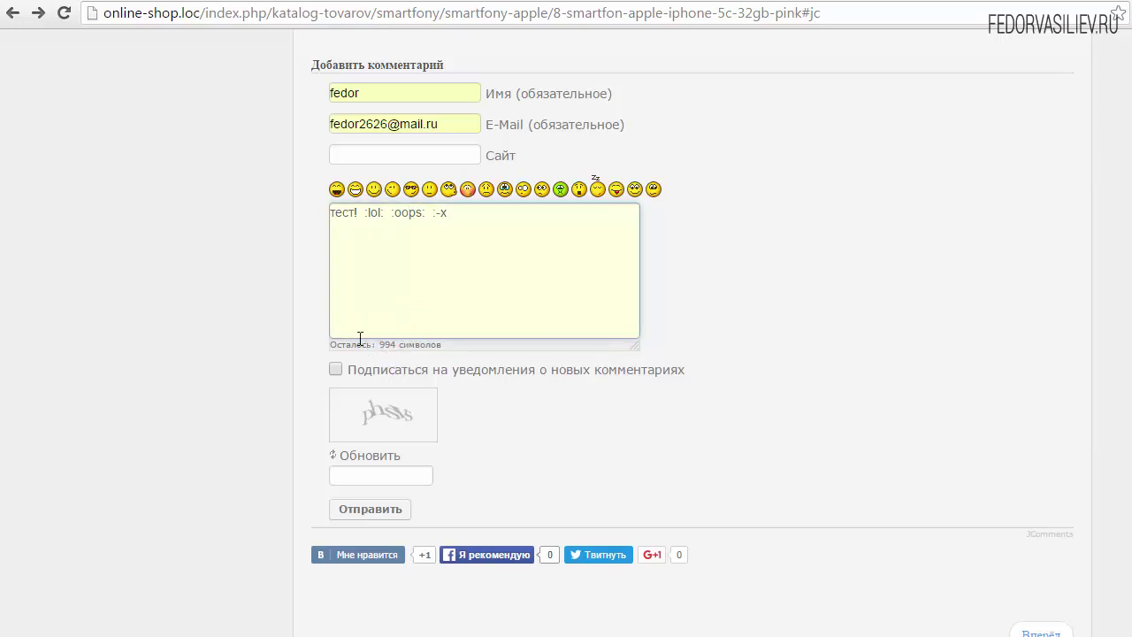
drag(379, 342, 380, 340)
click(415, 298)
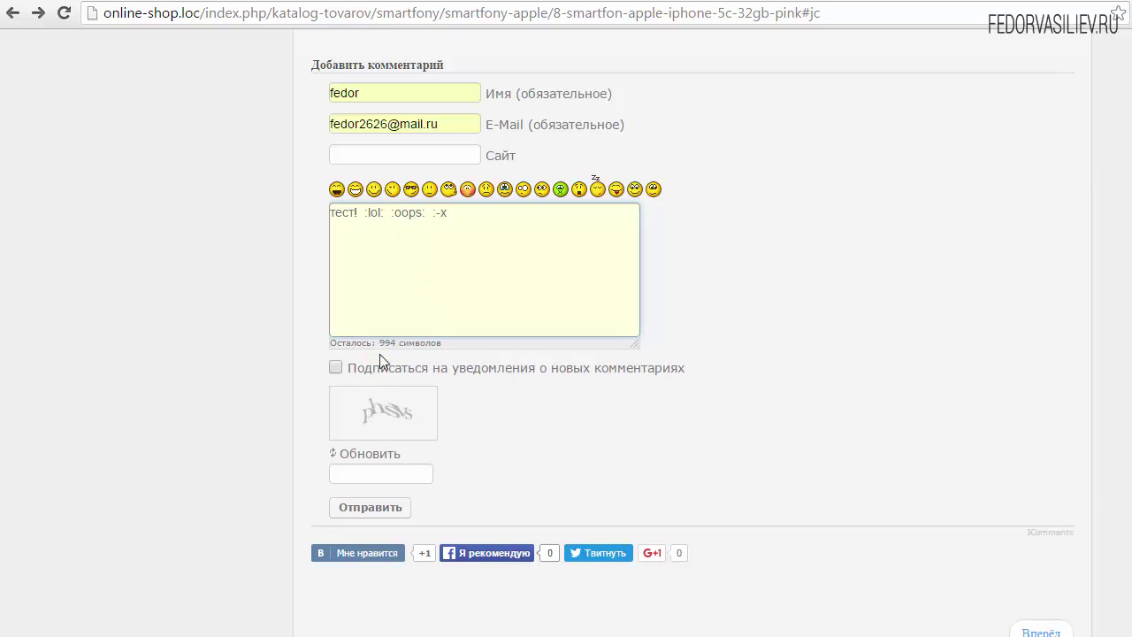
Enter the captcha code from the picture and try to submit the comment.
click(352, 472)
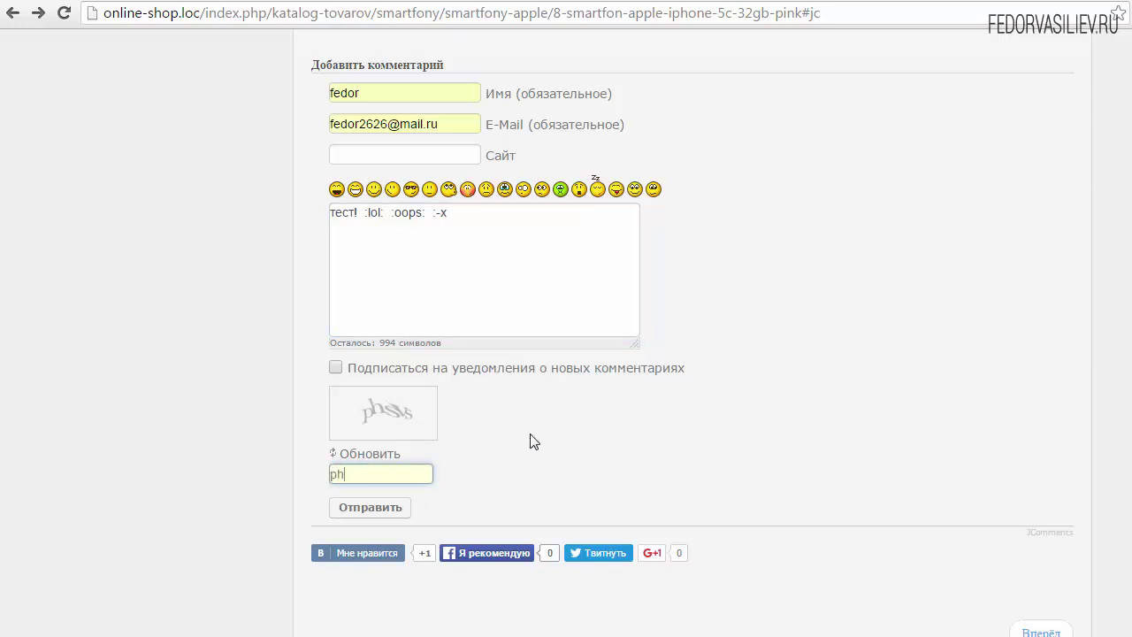
text(phsvs)
click(378, 508)
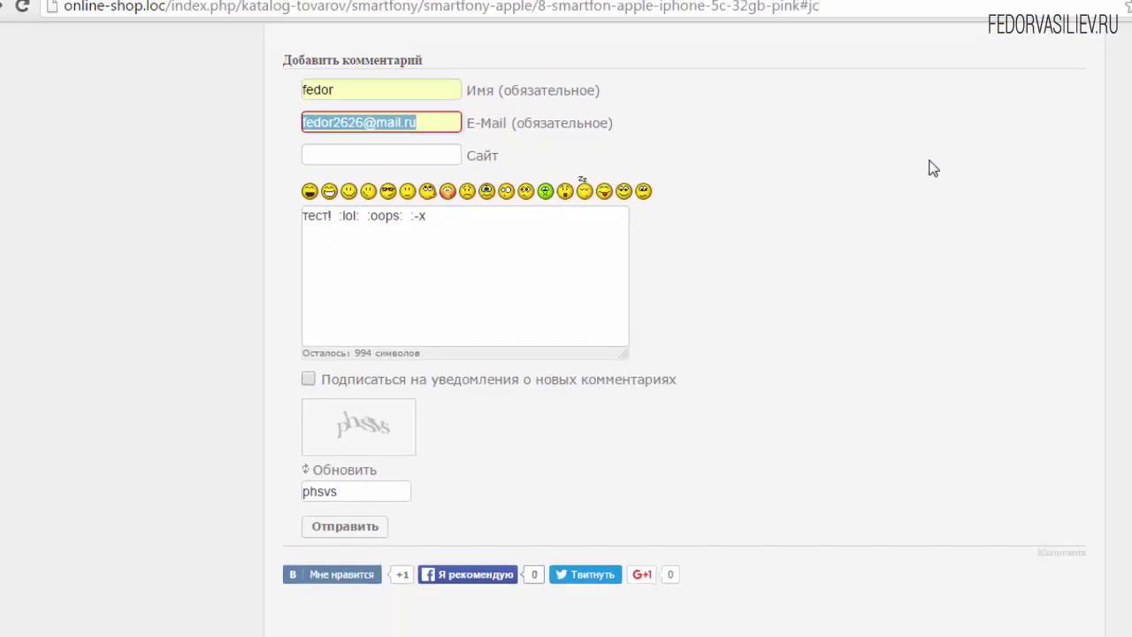
Replace the digits in the commenter's e-mail to use a different address and submit the comment again.
scroll(874, 610, up, 2)
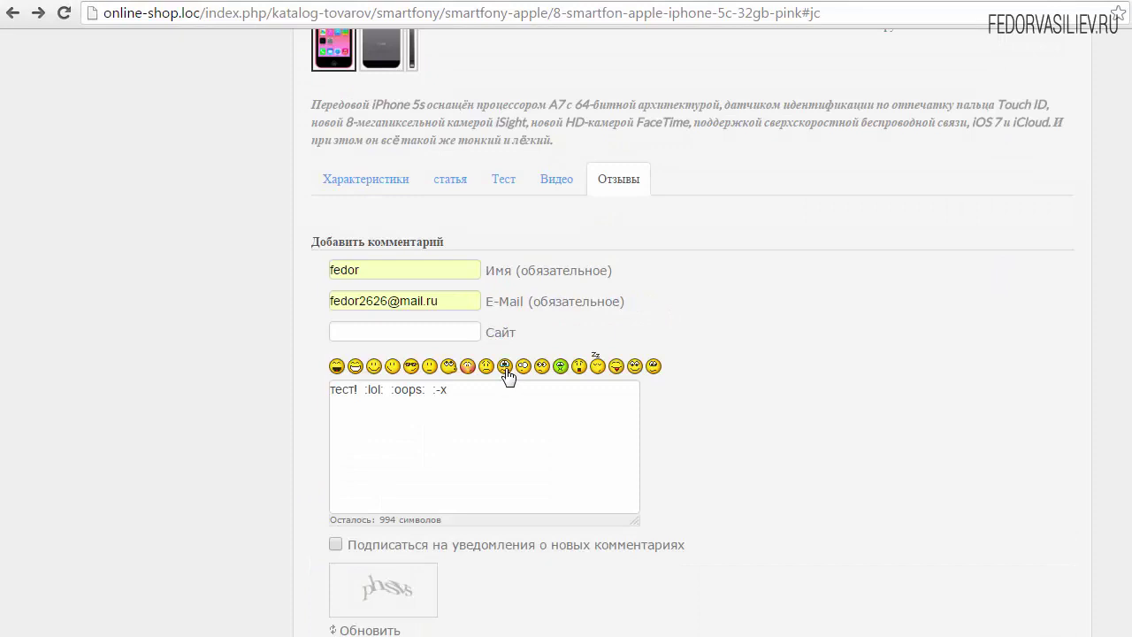
drag(442, 301, 330, 306)
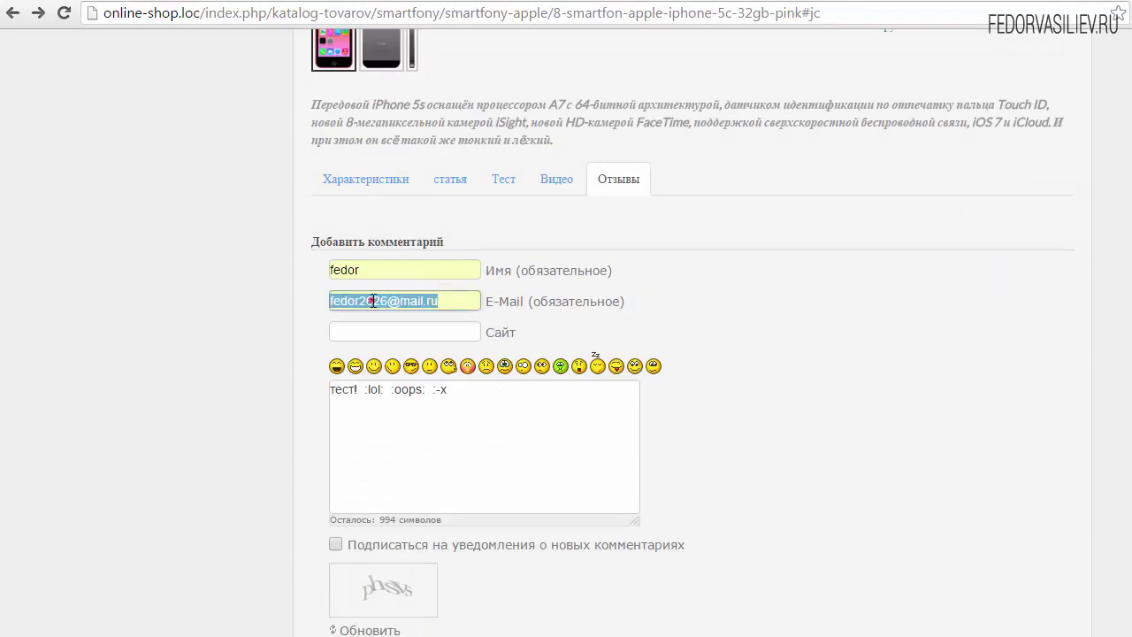
click(373, 301)
click(448, 301)
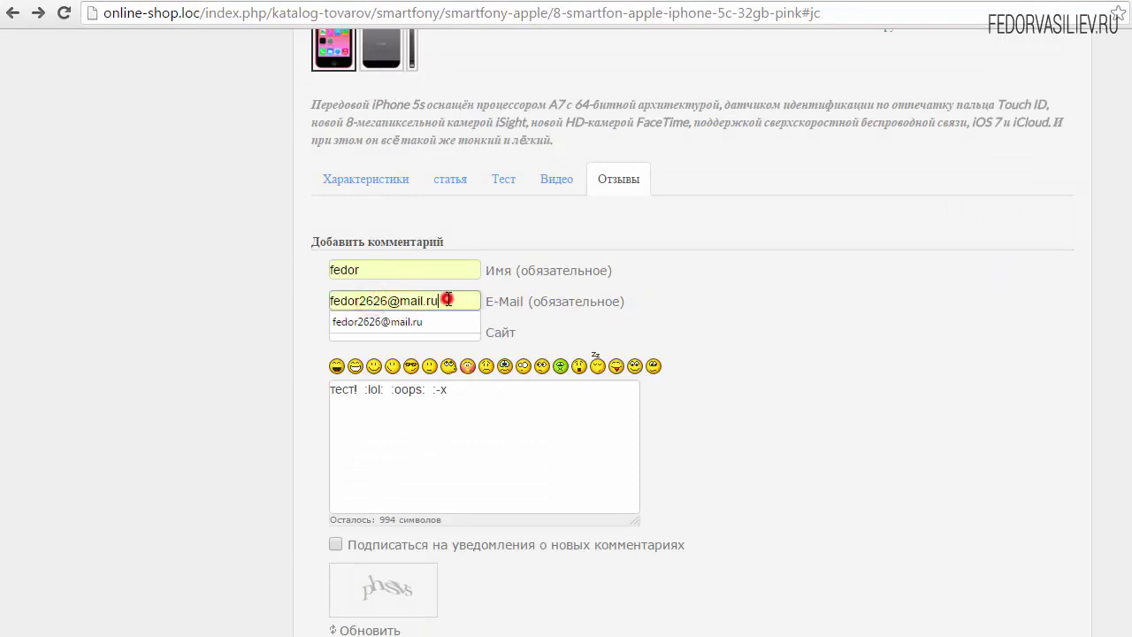
drag(388, 301, 368, 302)
text(1)
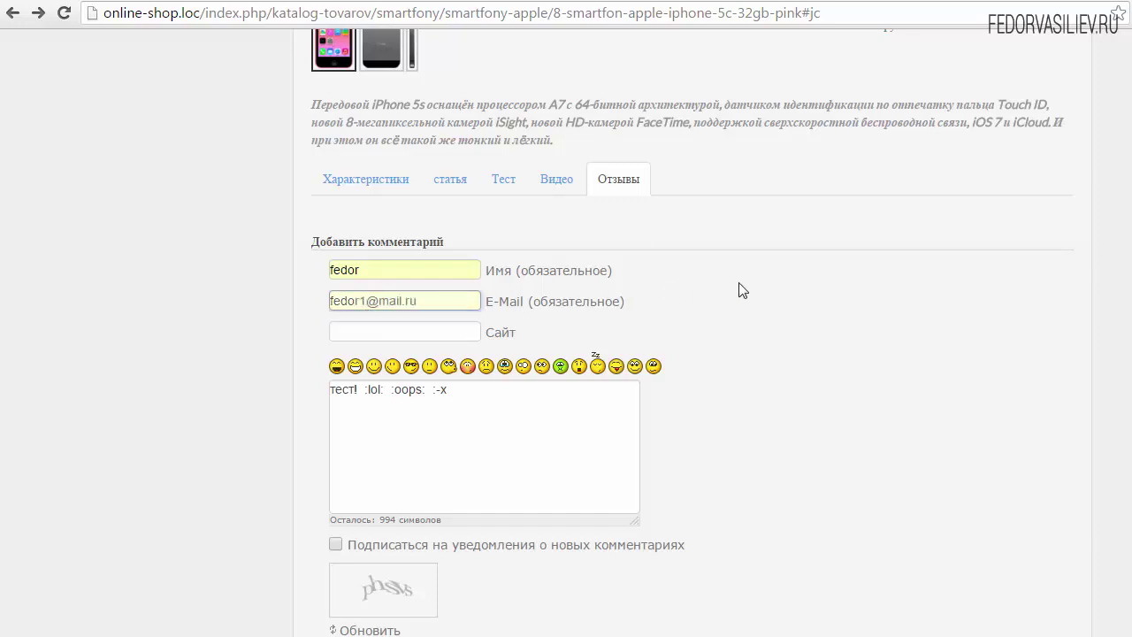
scroll(736, 283, down, 2)
click(390, 509)
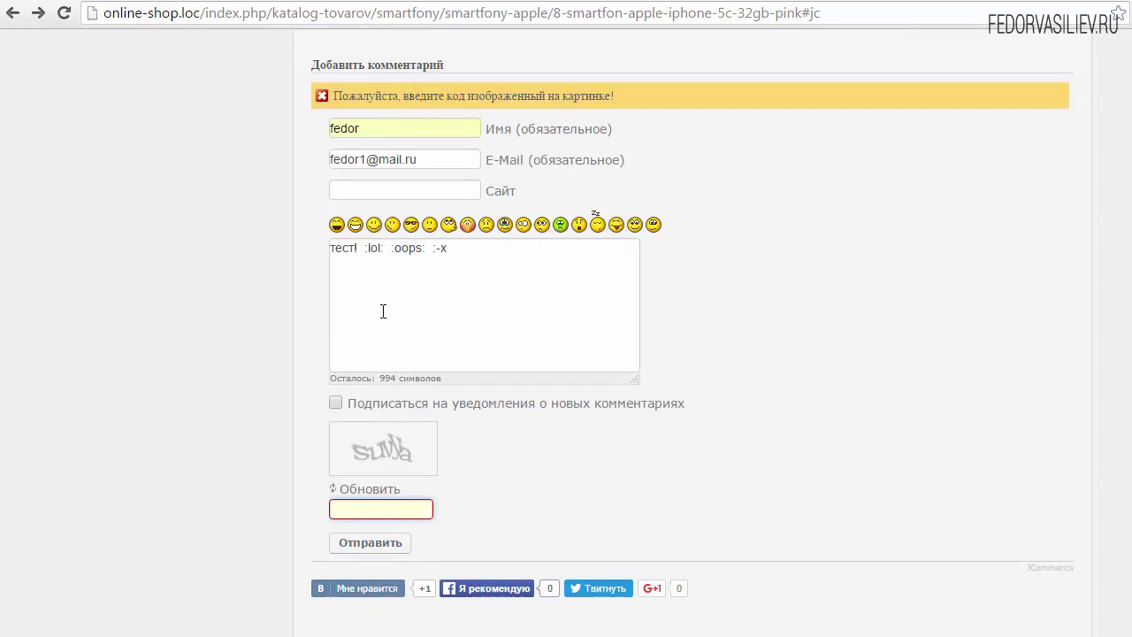
Enter the new captcha code from the picture and submit the comment.
click(355, 509)
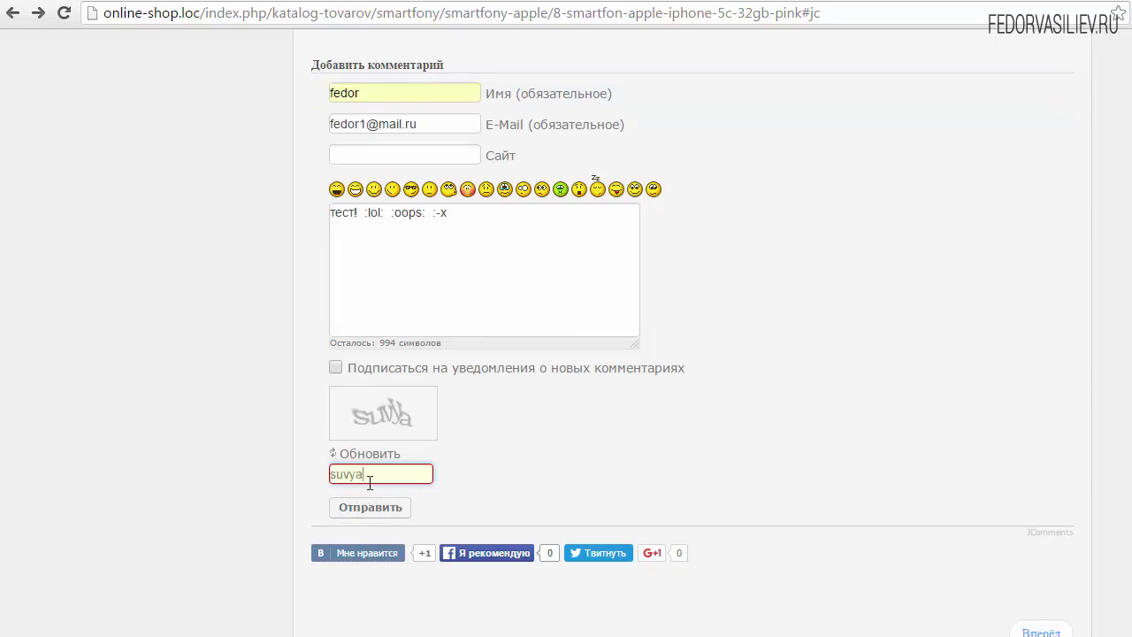
text(suvya)
click(369, 501)
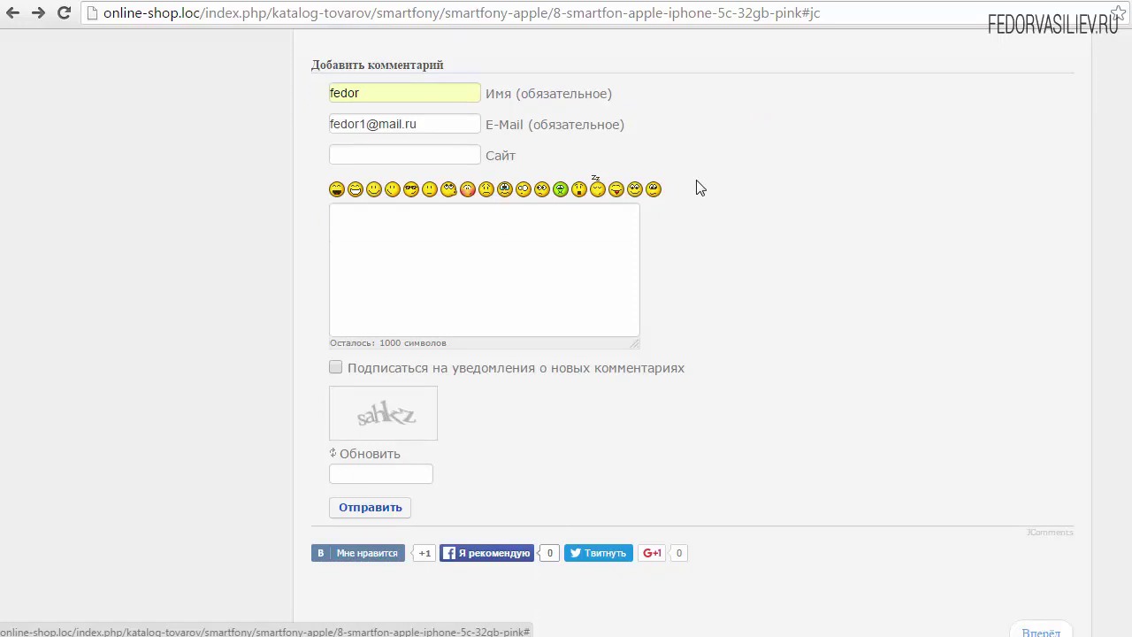
scroll(784, 270, up, 3)
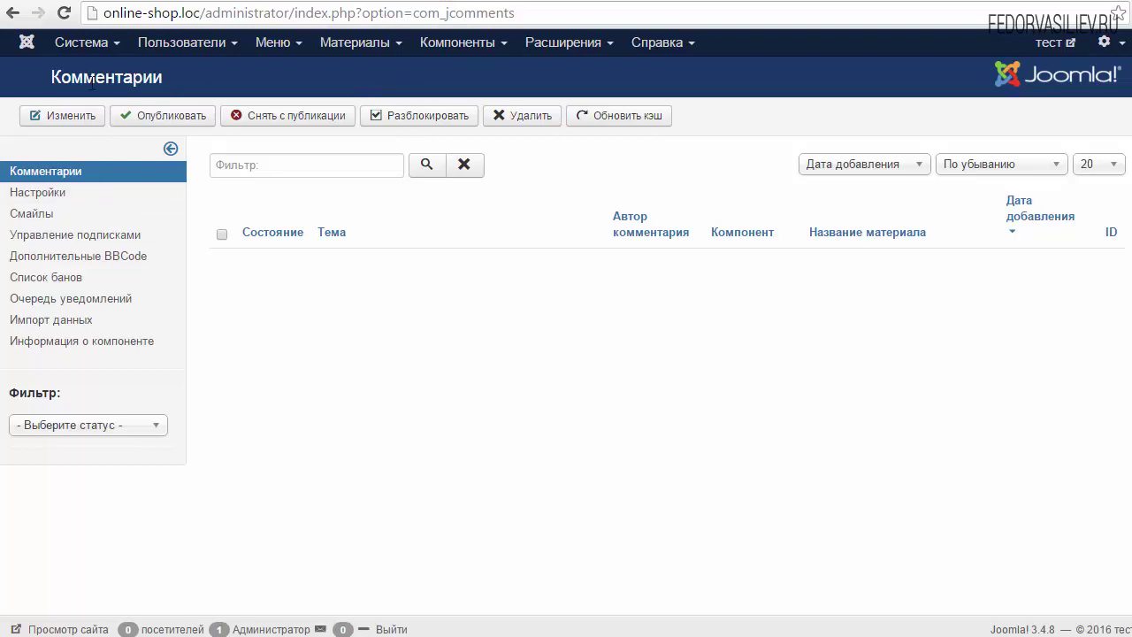
Reload the JComments comment list in the administrator panel and examine the new comment's state, author and material name.
click(64, 14)
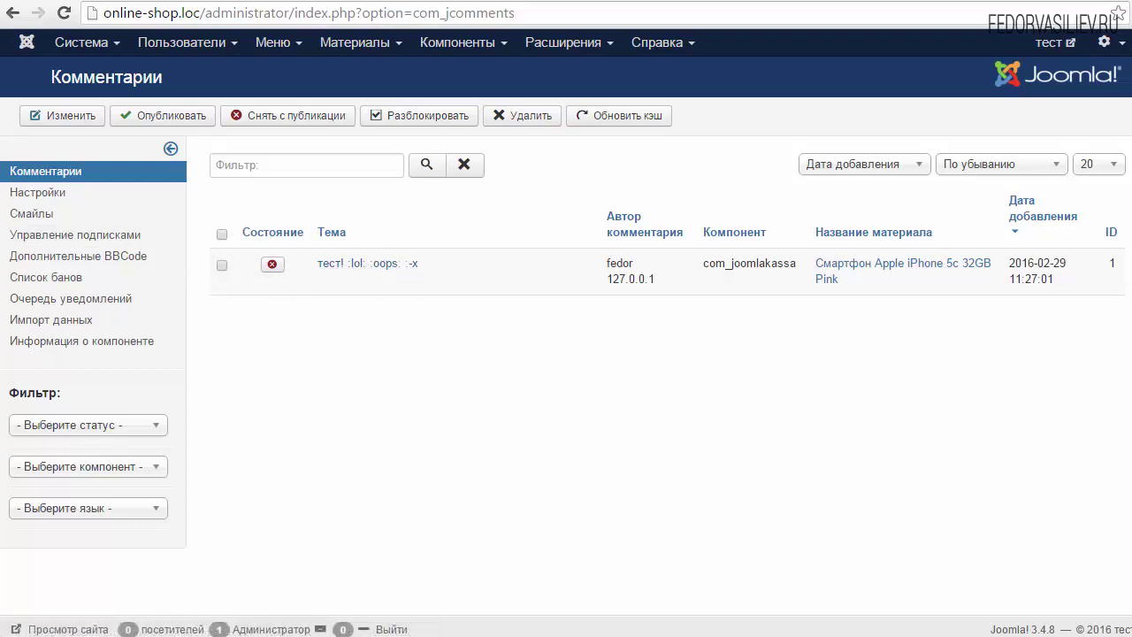
click(275, 265)
drag(609, 265, 633, 264)
click(646, 278)
drag(813, 231, 949, 240)
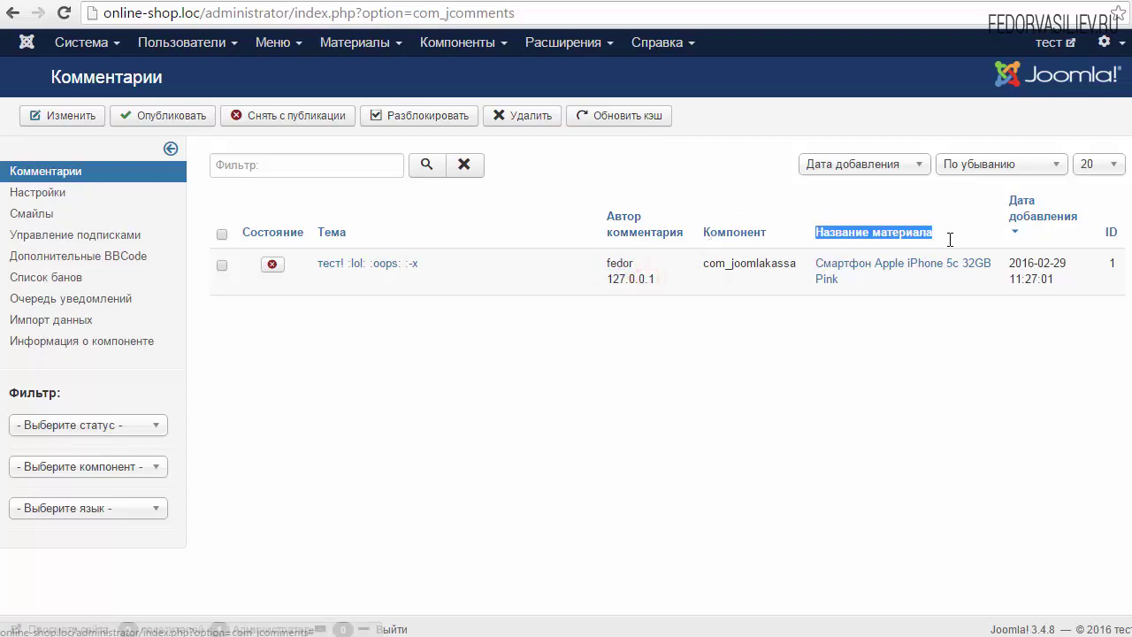
click(910, 296)
drag(811, 263, 859, 283)
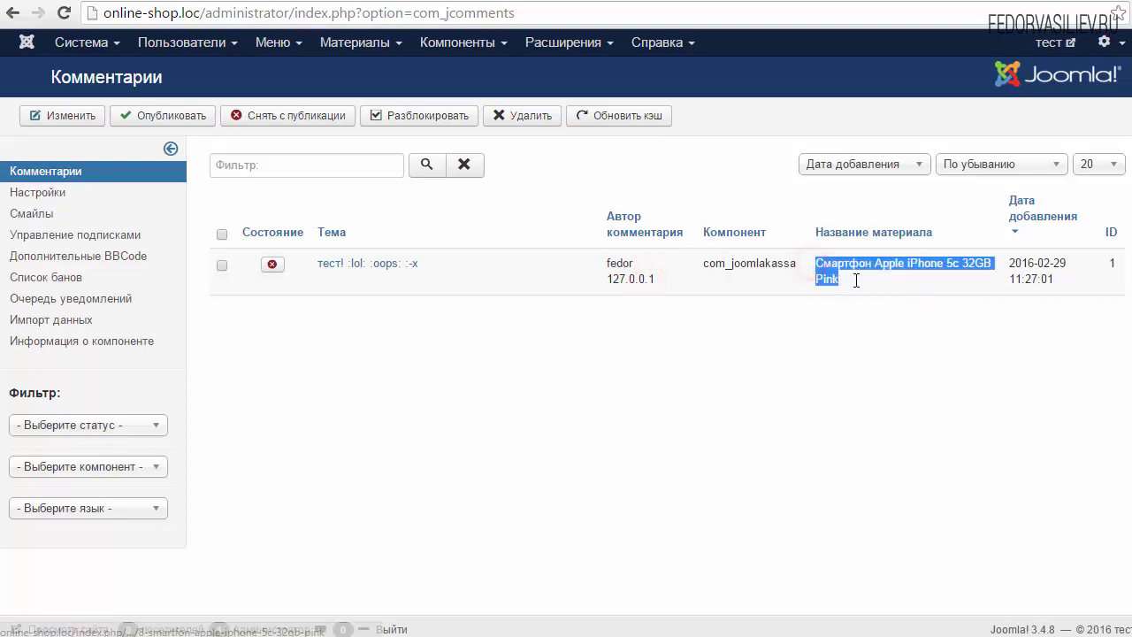
click(859, 285)
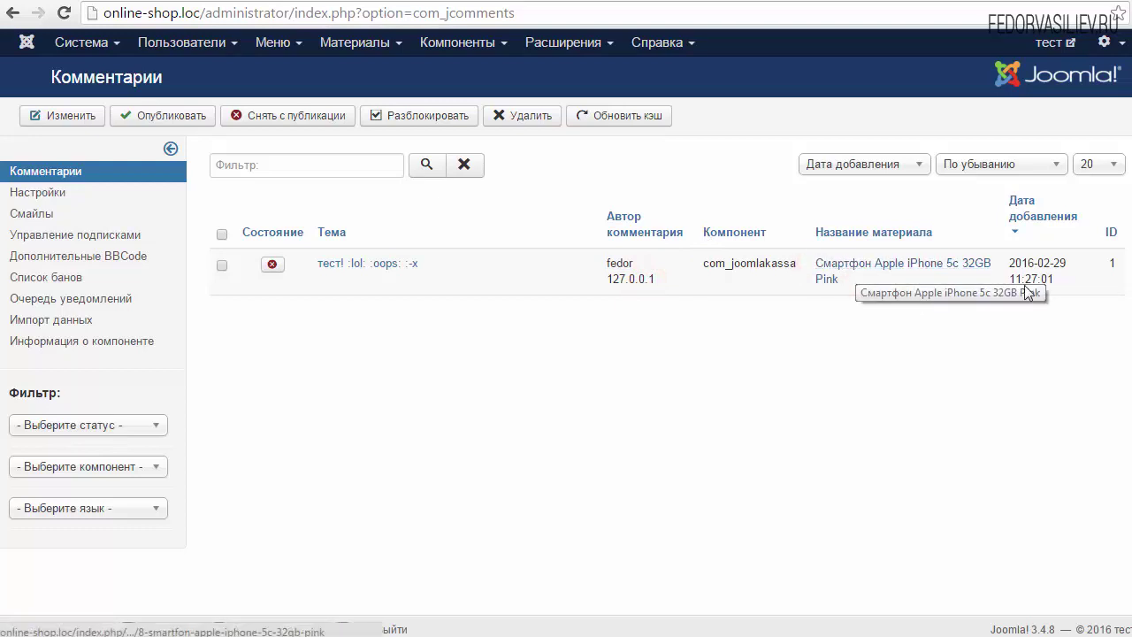
Open the "тест!" comment for editing.
click(332, 265)
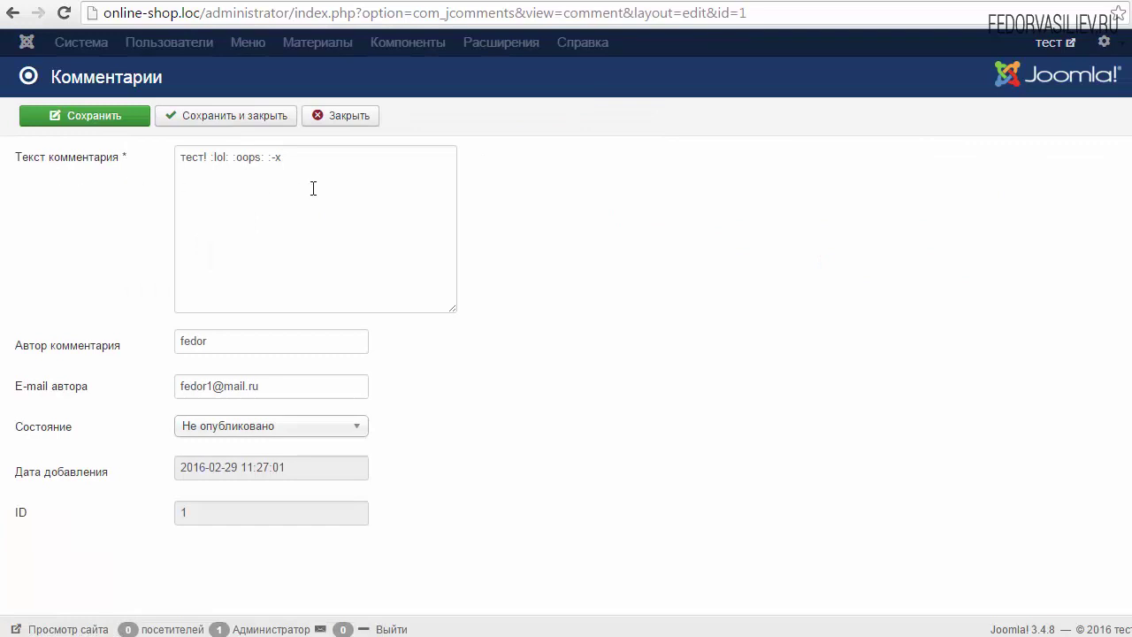
Examine the comment's text, author e-mail and "Состояние" fields in the edit form.
triple_click(321, 167)
click(210, 179)
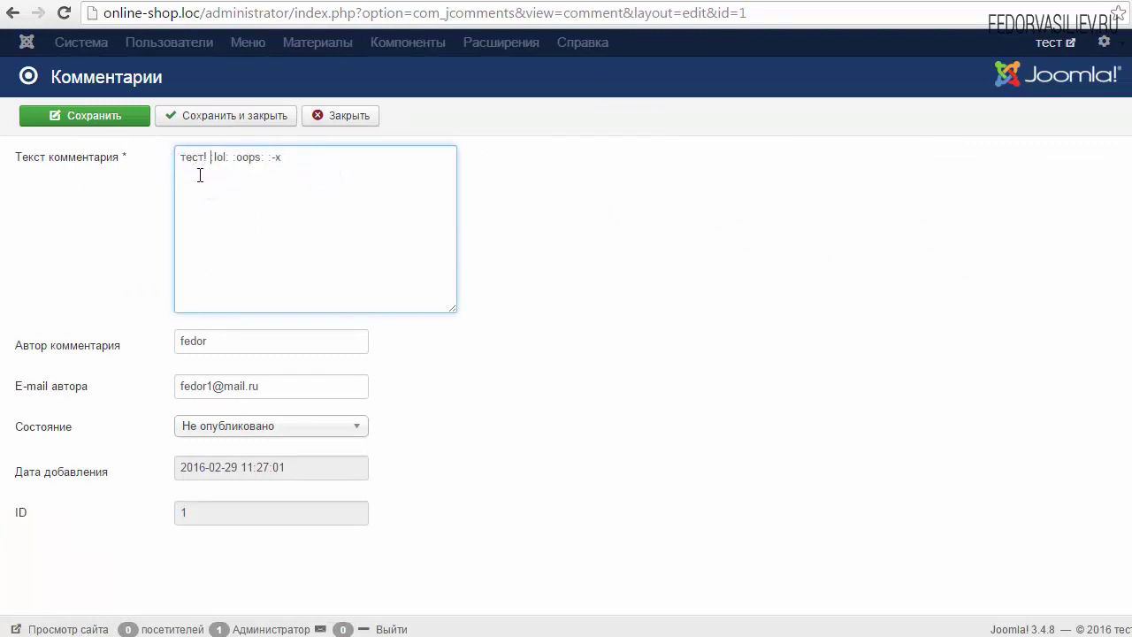
triple_click(286, 385)
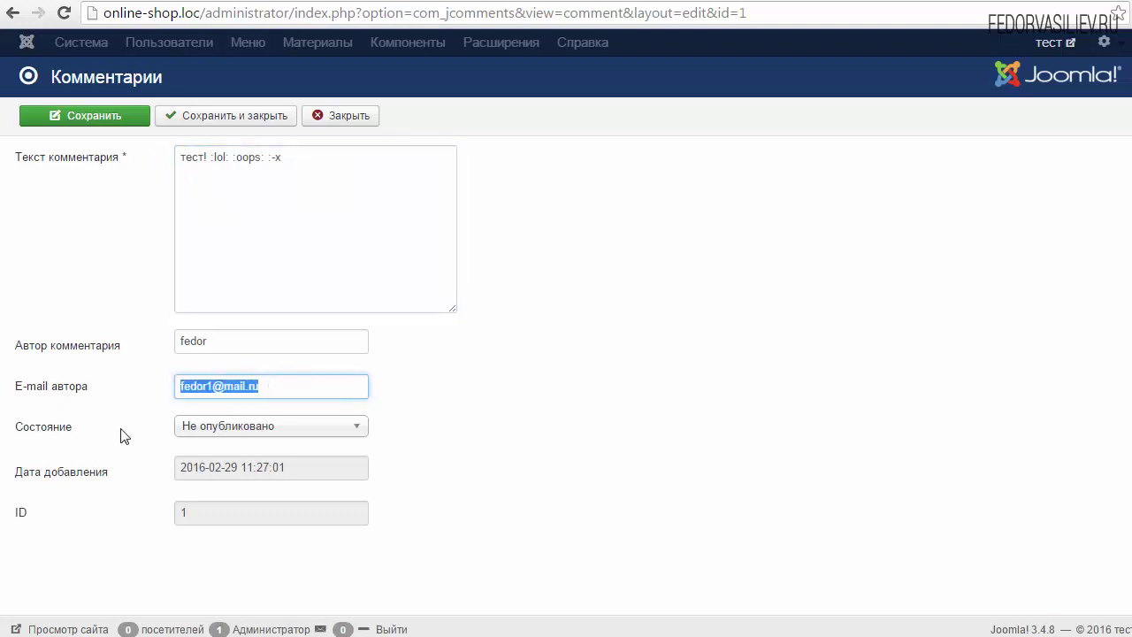
click(234, 433)
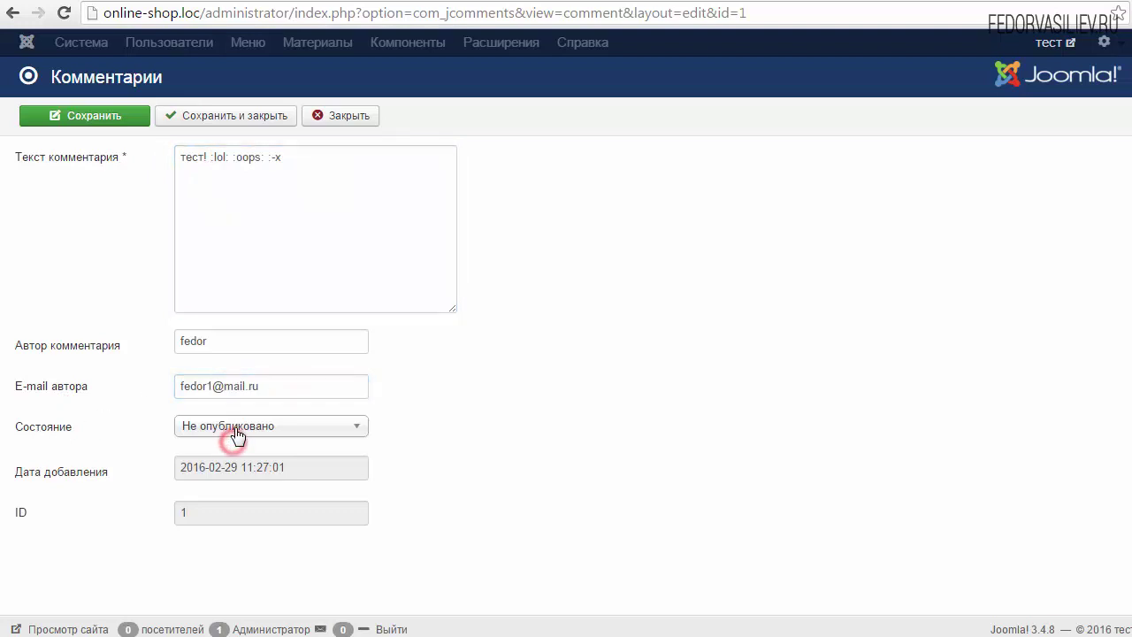
click(449, 420)
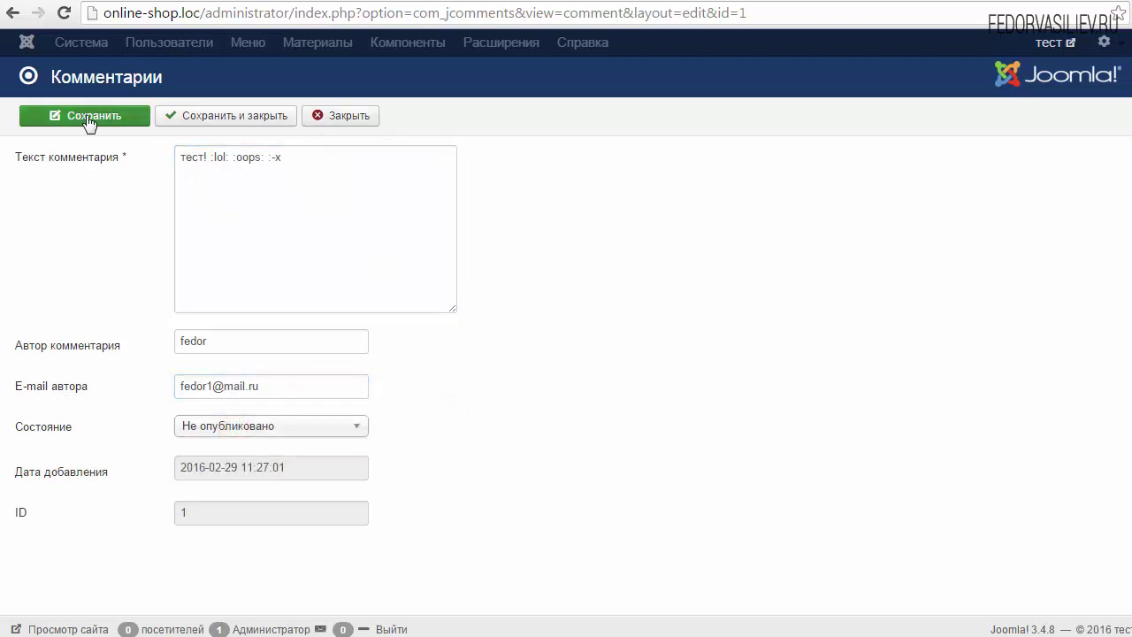
Close the comment's edit form and publish the "тест!" comment from the comment list.
click(334, 118)
click(267, 262)
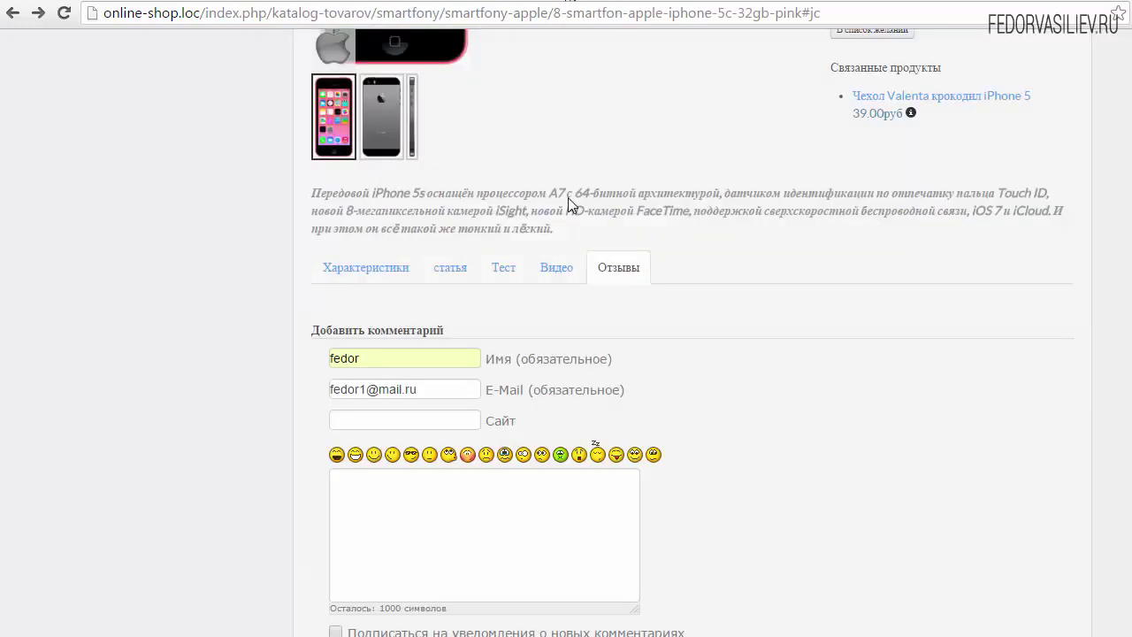
Reload the iPhone 5c product page in the shop and examine the published comment and its date under "Отзывы".
scroll(349, 279, down, 1)
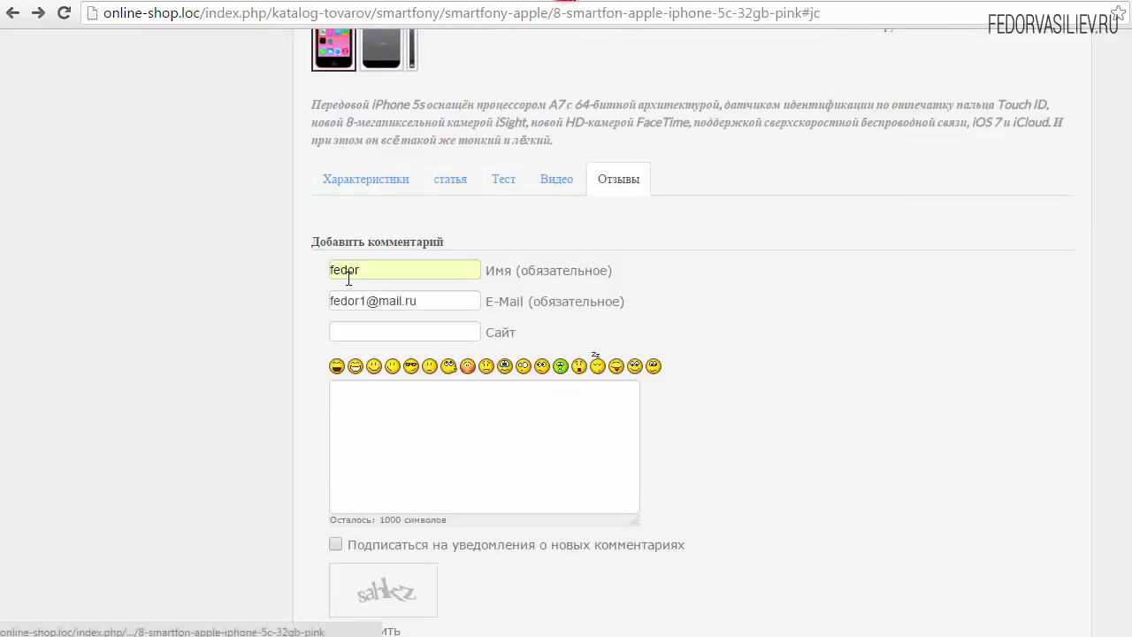
click(63, 13)
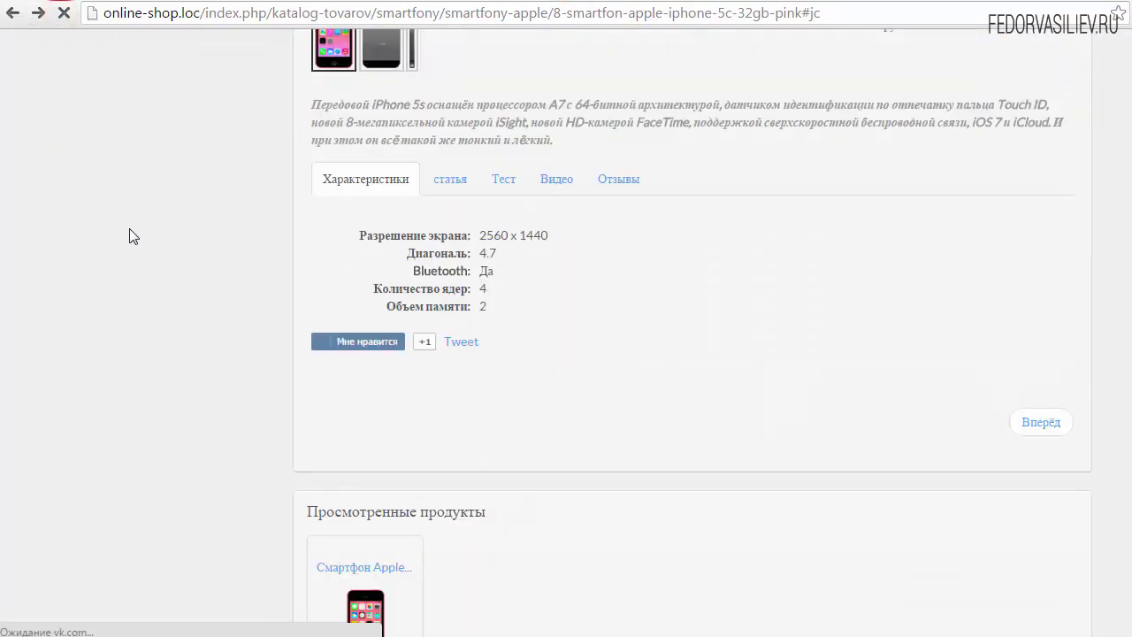
click(619, 178)
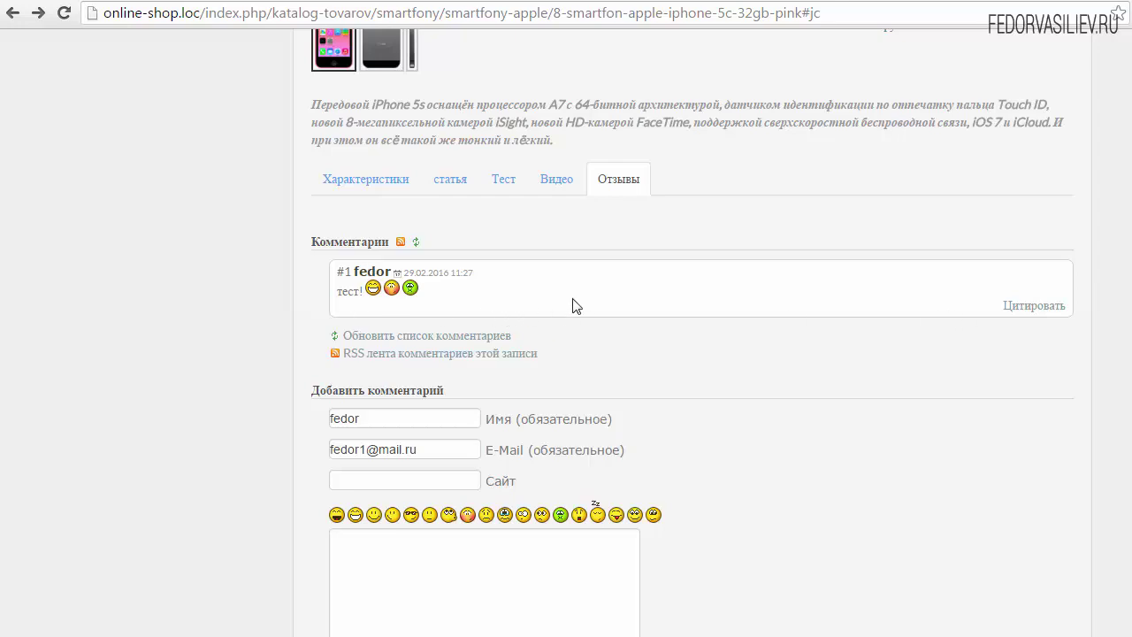
scroll(573, 305, up, 1)
scroll(574, 305, down, 6)
scroll(577, 306, up, 5)
scroll(579, 306, up, 1)
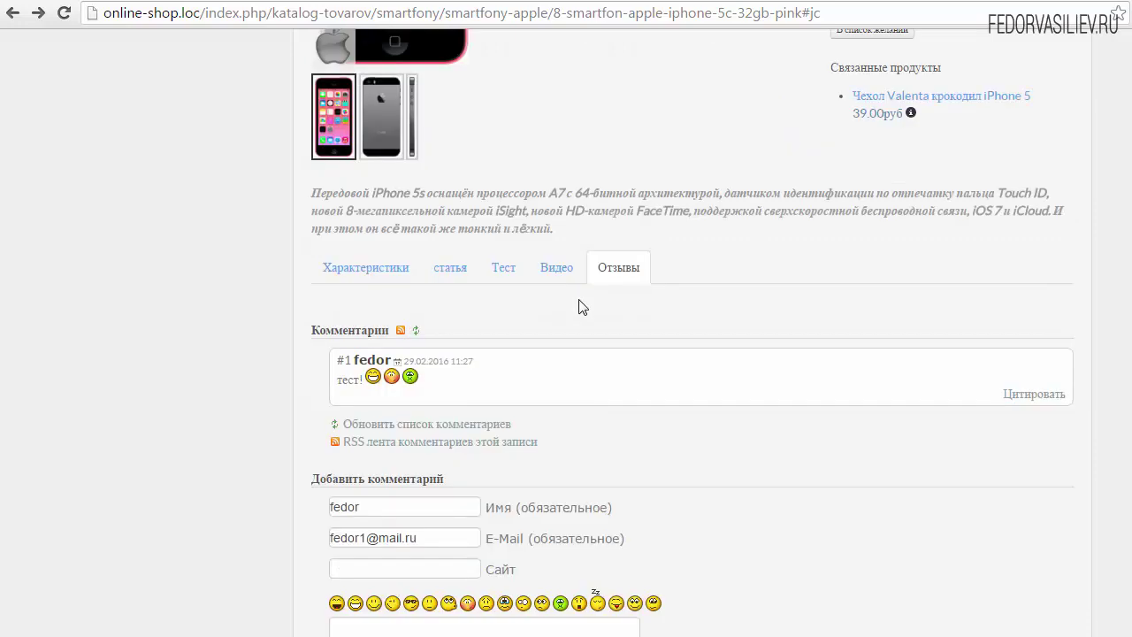
double_click(405, 361)
click(498, 362)
scroll(552, 373, up, 1)
key(F5)
Quote the "тест!" comment in the new comment form and remove the smiley codes from the quoted text.
click(1031, 395)
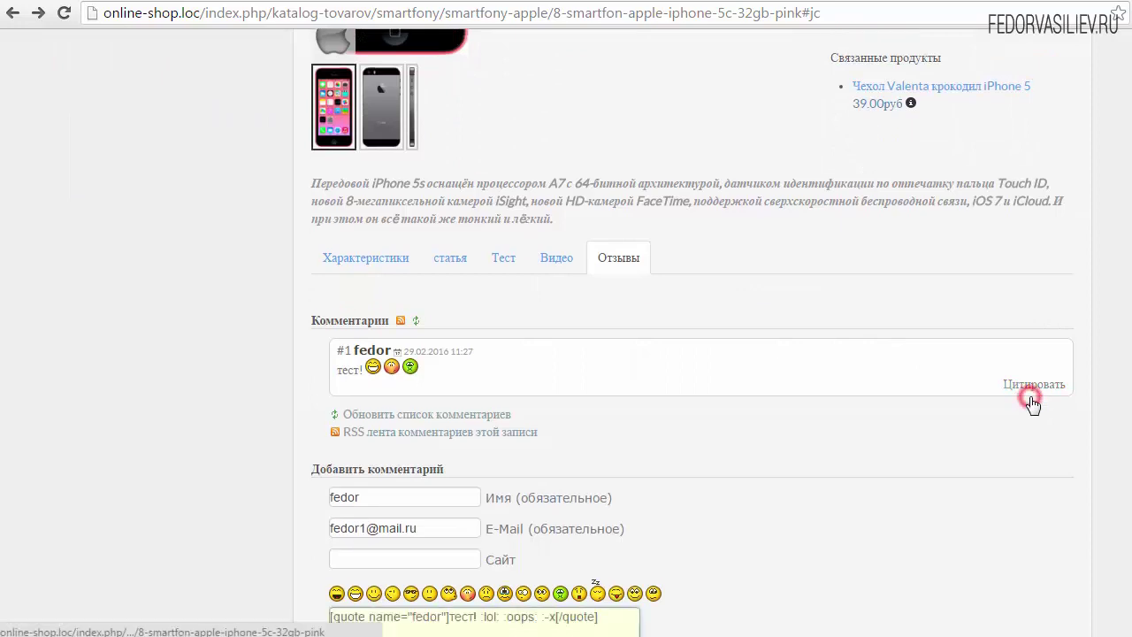
scroll(398, 454, down, 2)
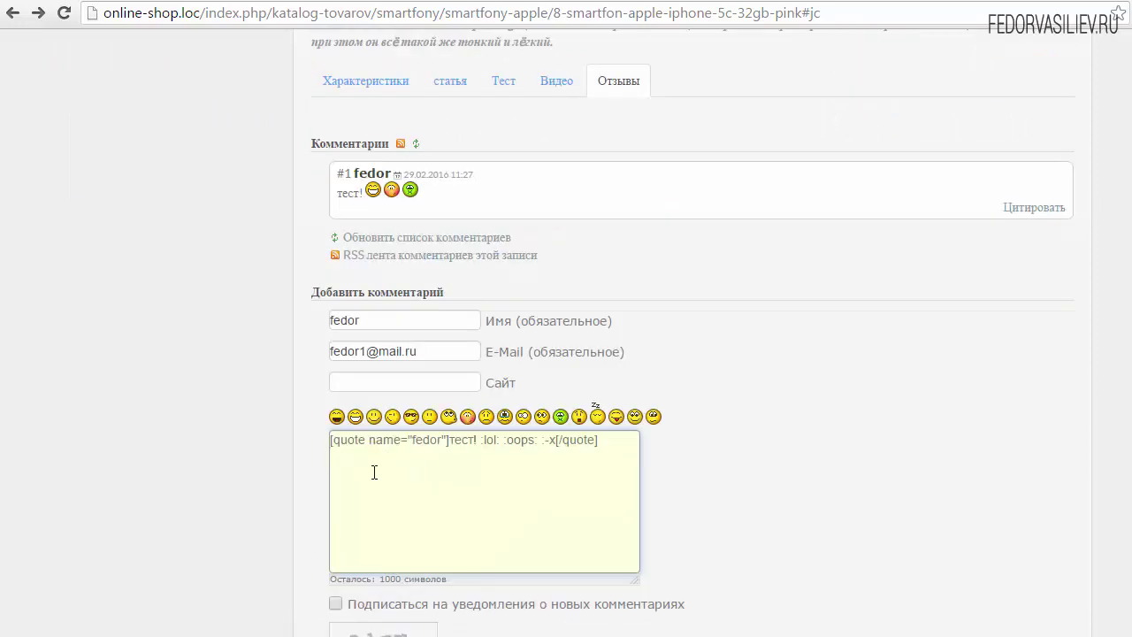
drag(624, 439, 329, 442)
click(401, 455)
drag(447, 439, 550, 440)
click(477, 439)
drag(478, 439, 556, 440)
key(Delete)
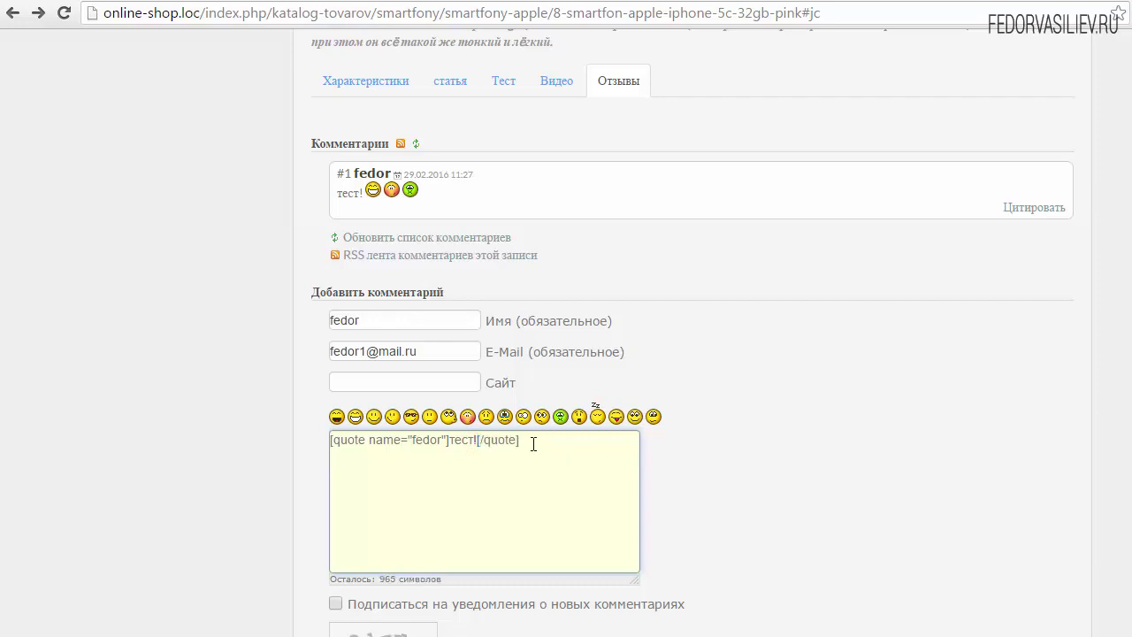
Add the reply "Проверка!" on a new line below the quote.
click(534, 444)
key(Return)
text(Проверка!)
scroll(519, 454, down, 2)
scroll(521, 460, up, 1)
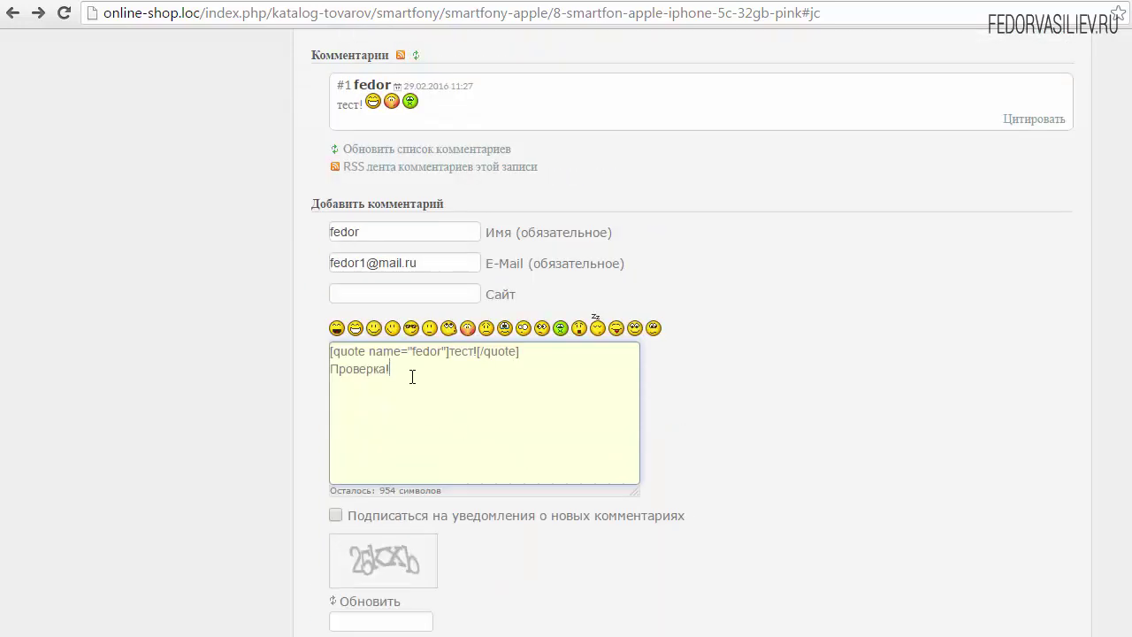
scroll(531, 356, down, 2)
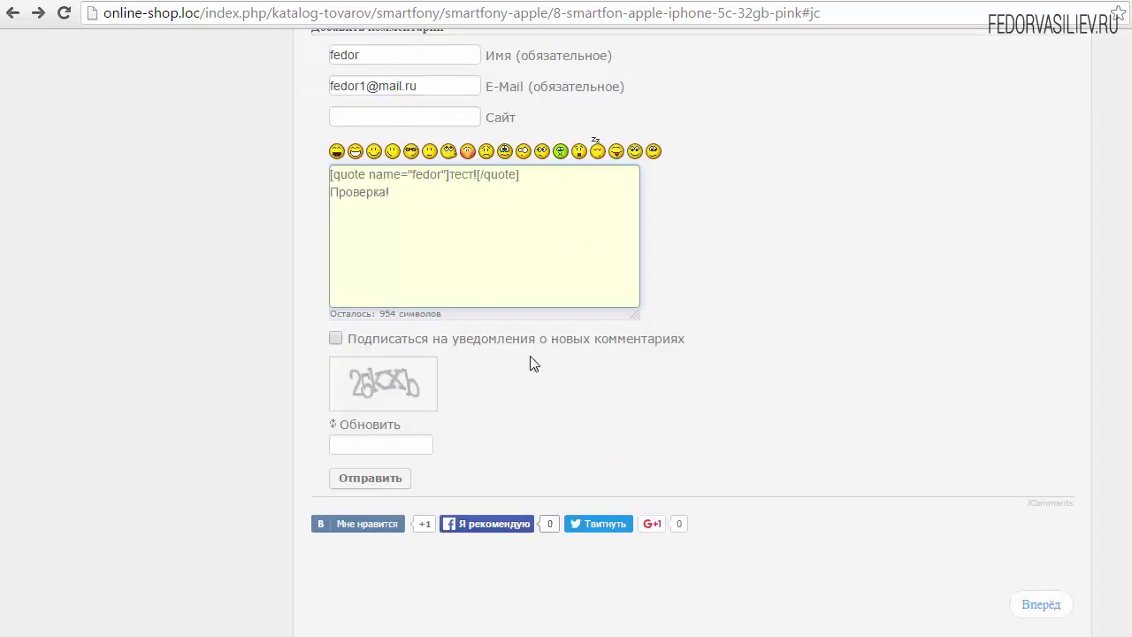
Change the digit in the commenter's e-mail to use a different address and submit the quoting comment.
scroll(687, 346, up, 10)
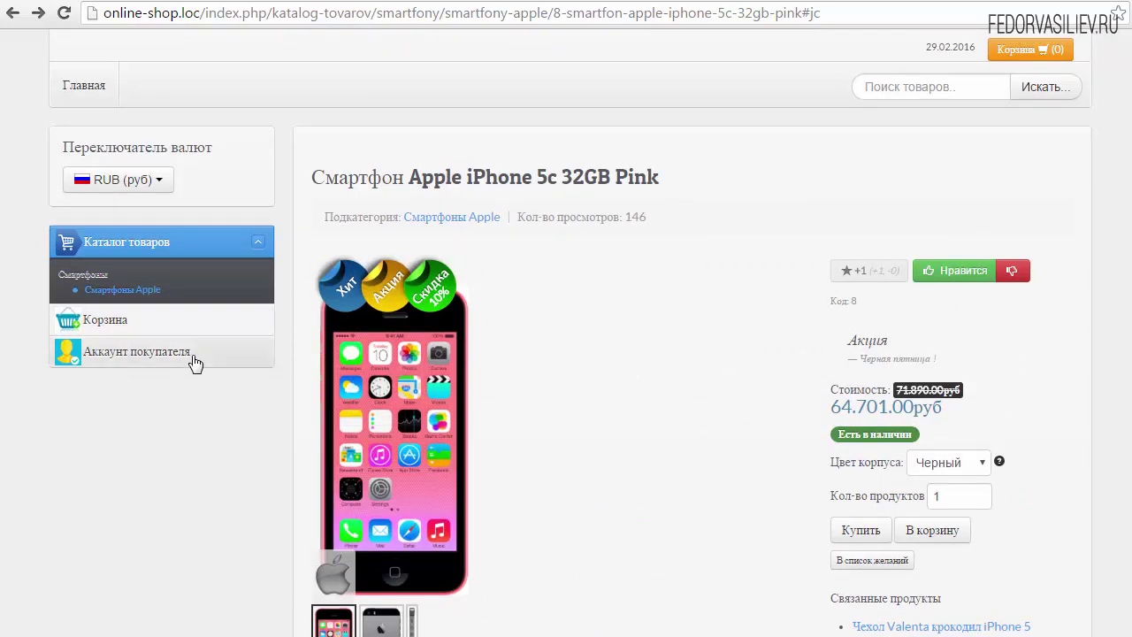
scroll(355, 331, down, 1)
scroll(622, 380, down, 7)
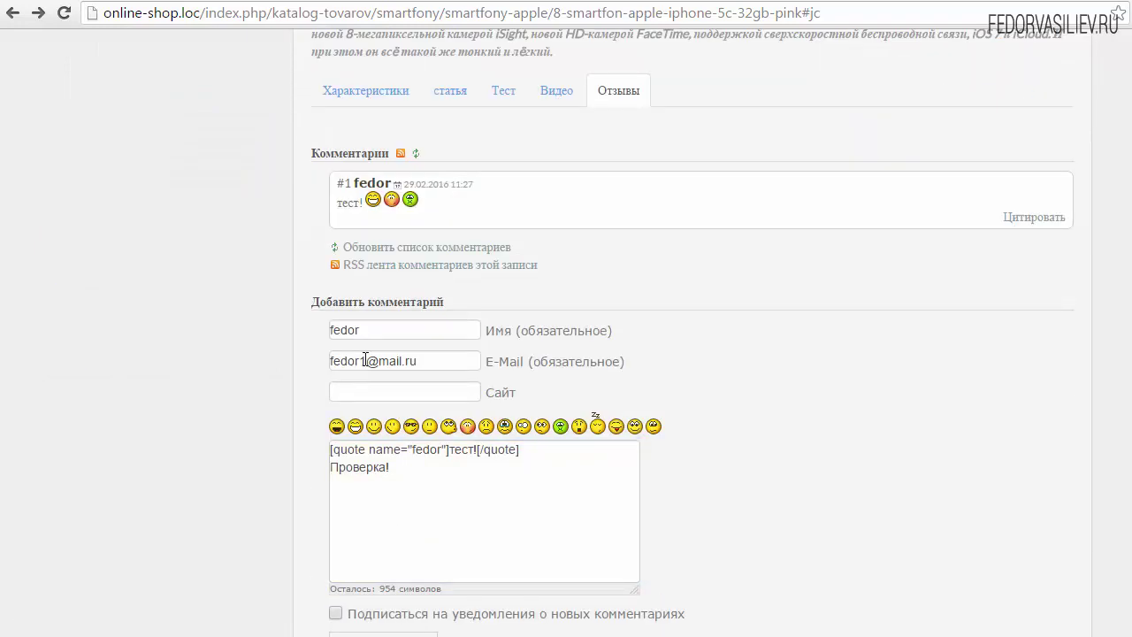
click(367, 360)
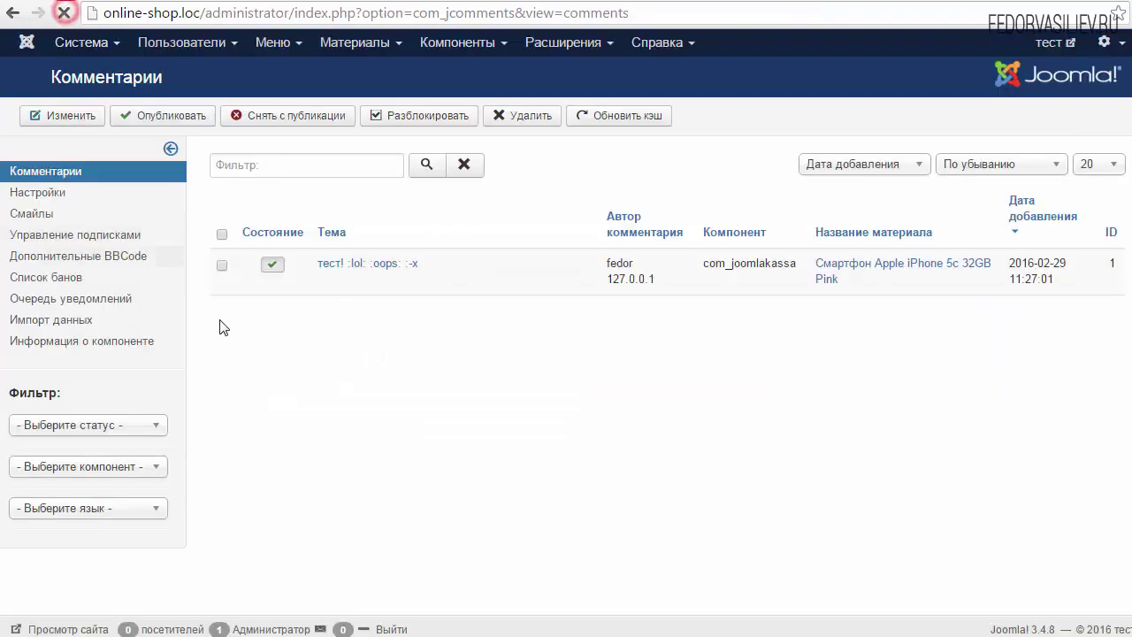
Publish the new "Проверка!" comment in the administrator comment list and reload the shop product page.
click(272, 263)
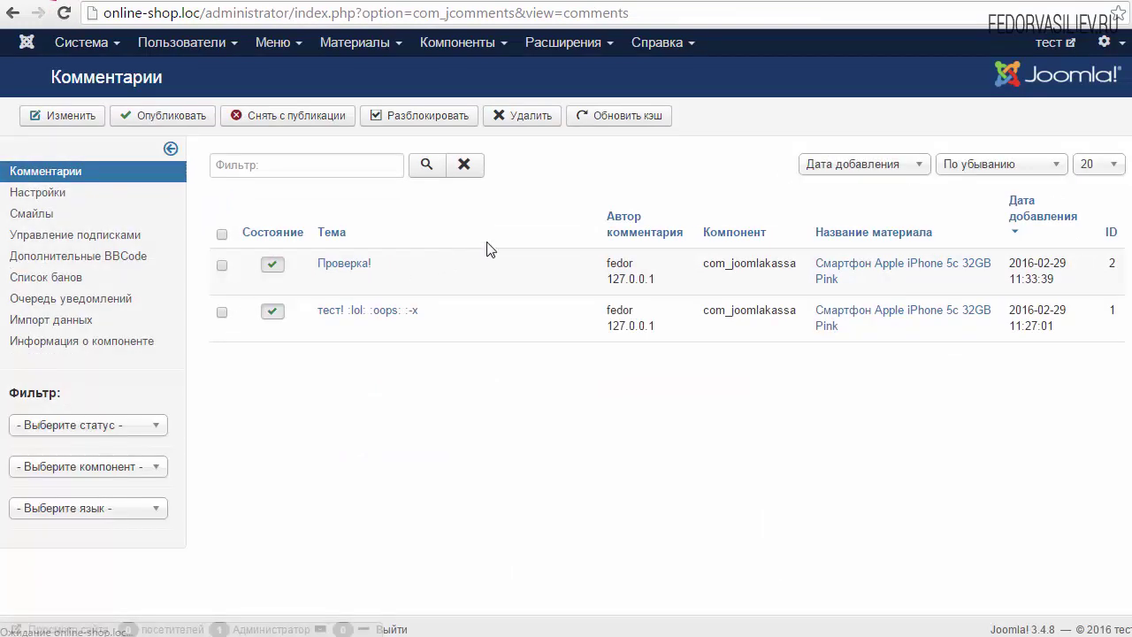
key(ctrl+Tab)
click(64, 12)
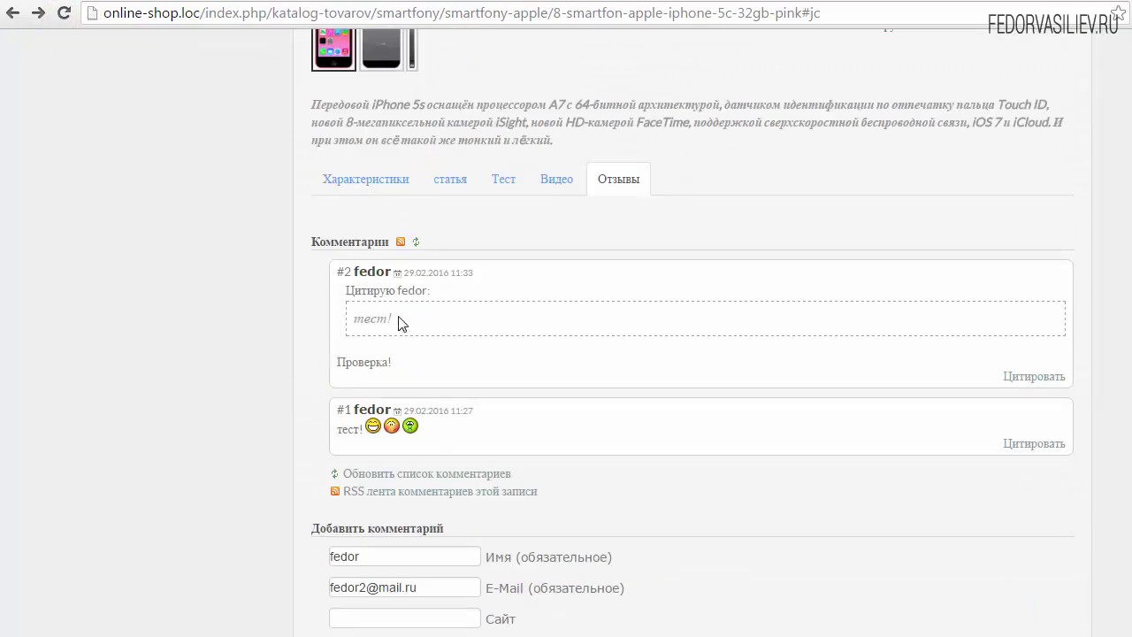
Examine the quoted text and the reply of the new comment in the product's reviews, down to the comment form.
drag(400, 318, 348, 325)
click(371, 320)
drag(412, 362, 335, 361)
click(442, 376)
scroll(403, 278, down, 2)
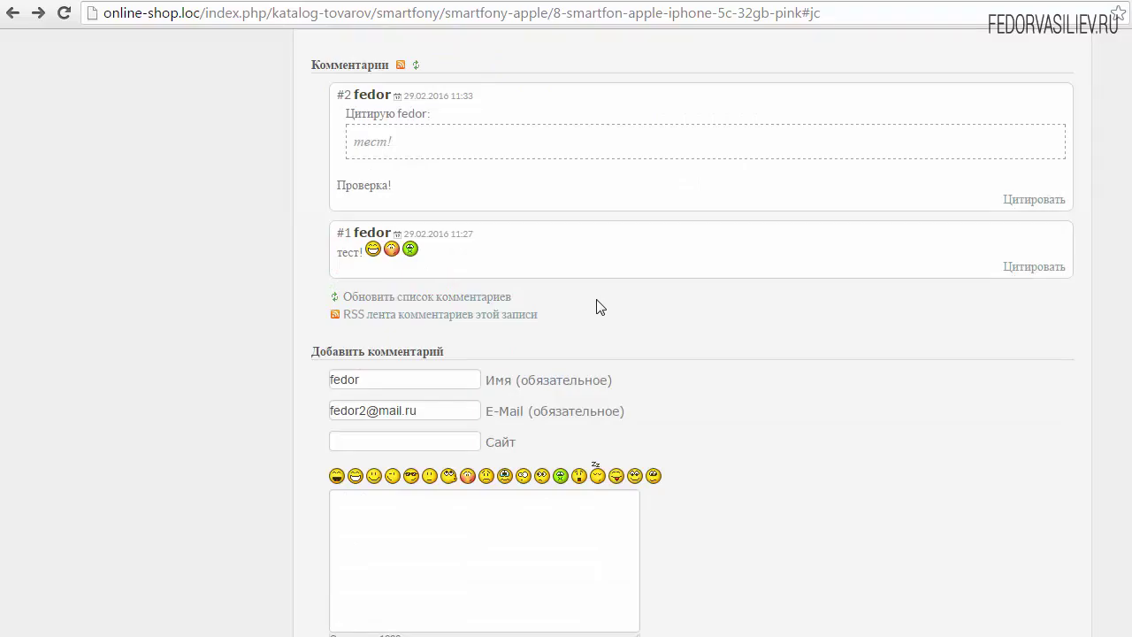
scroll(599, 305, down, 6)
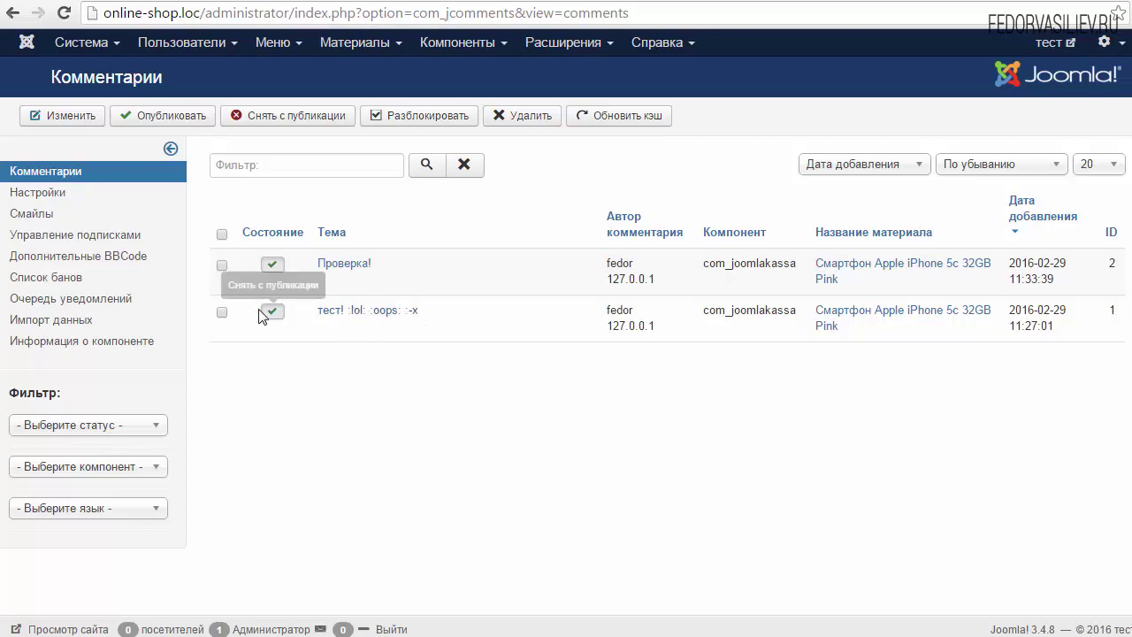
Open the JComments settings from the comment list and enable comments in the "Uncategorised" category.
click(223, 314)
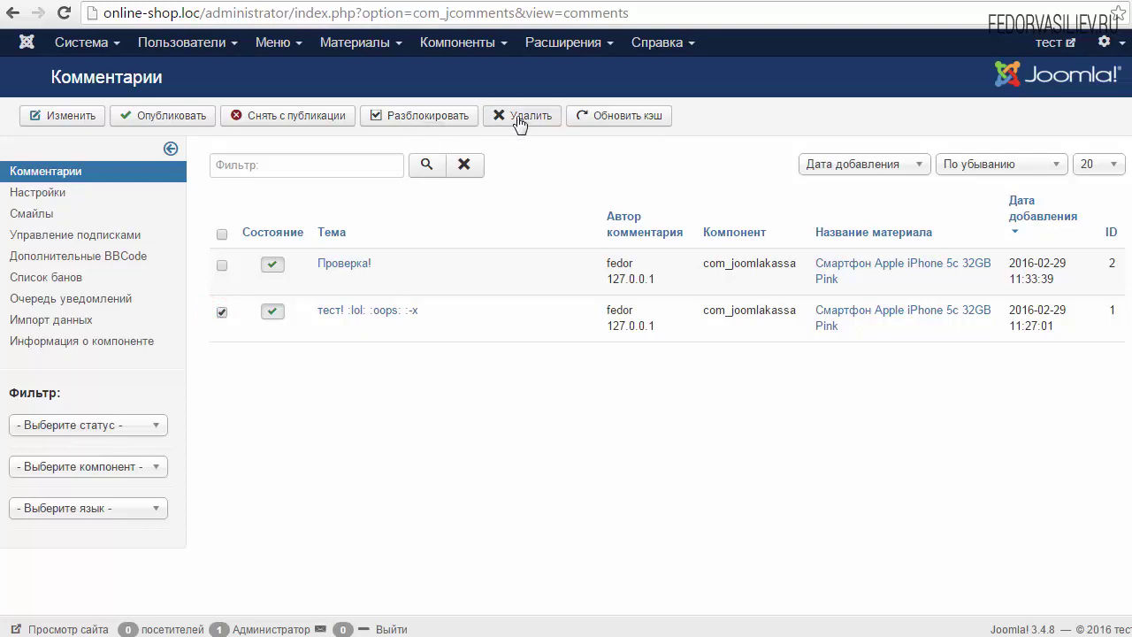
click(223, 314)
click(21, 192)
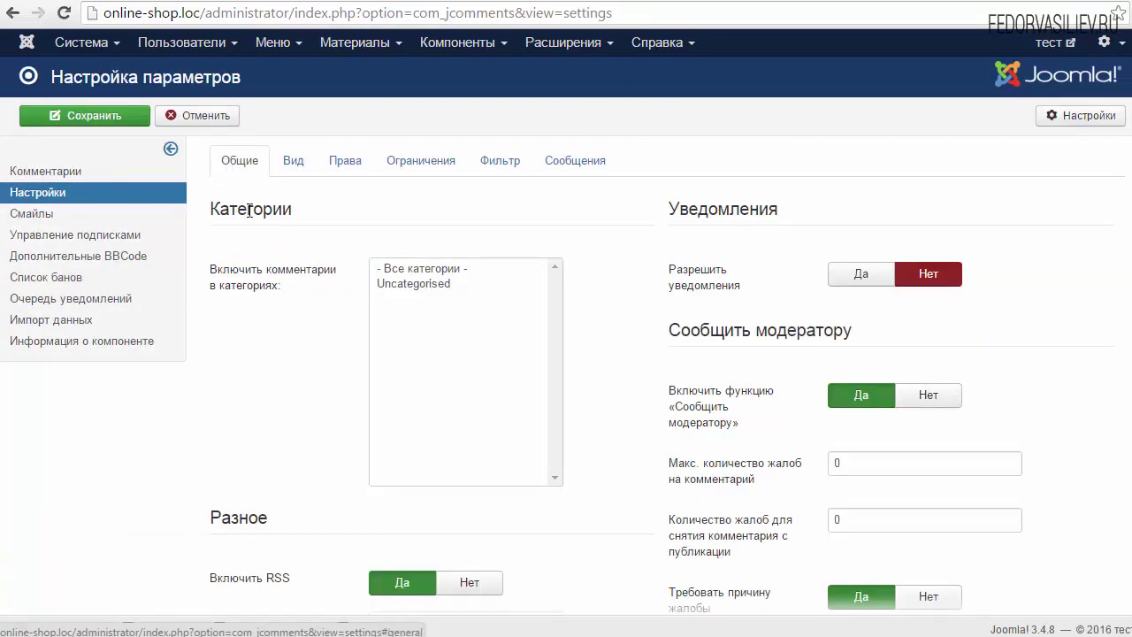
mouse_move(307, 279)
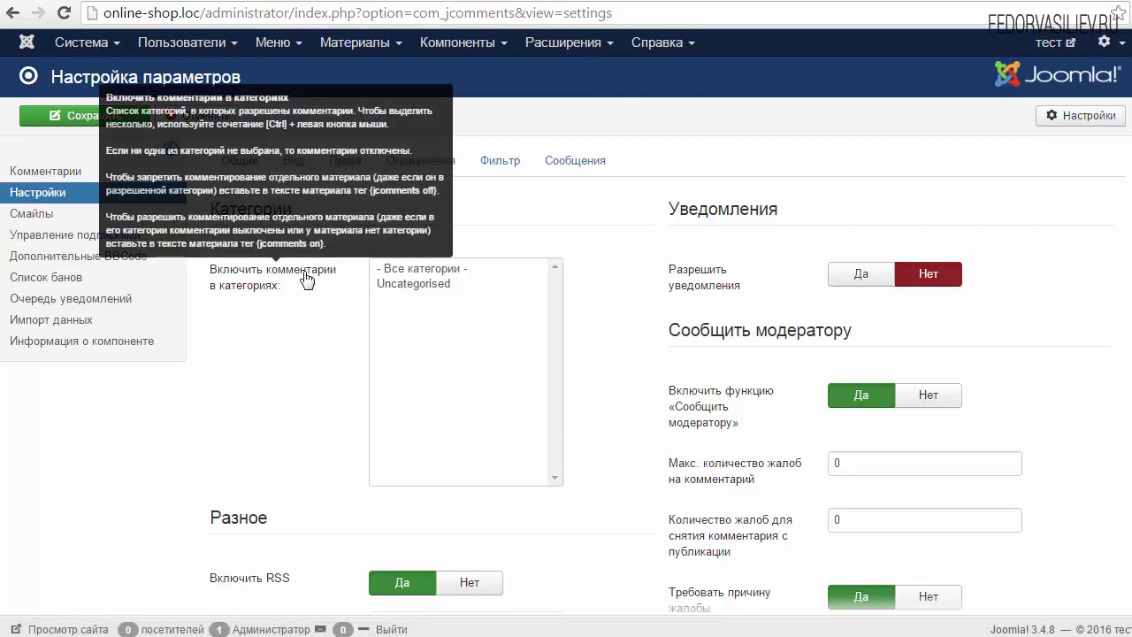
click(378, 285)
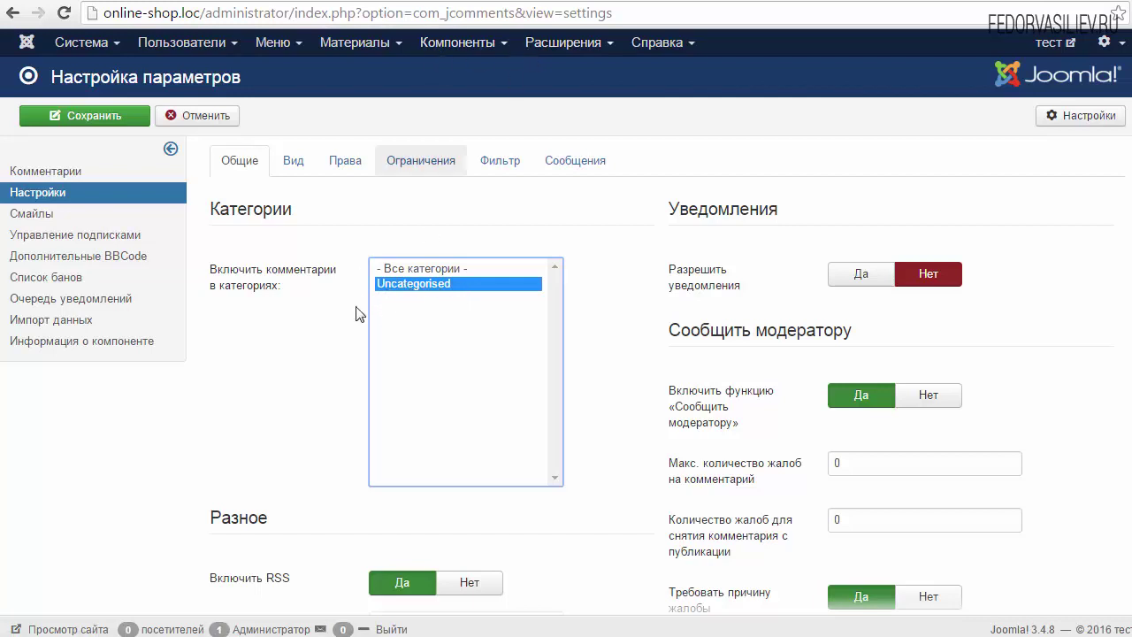
click(357, 46)
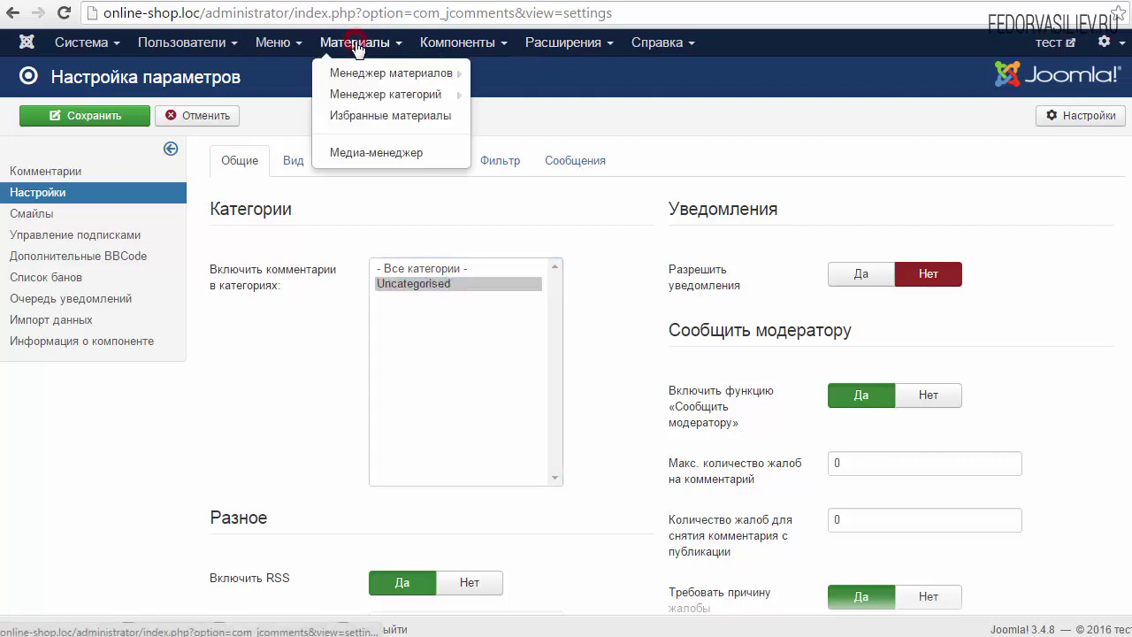
mouse_move(371, 104)
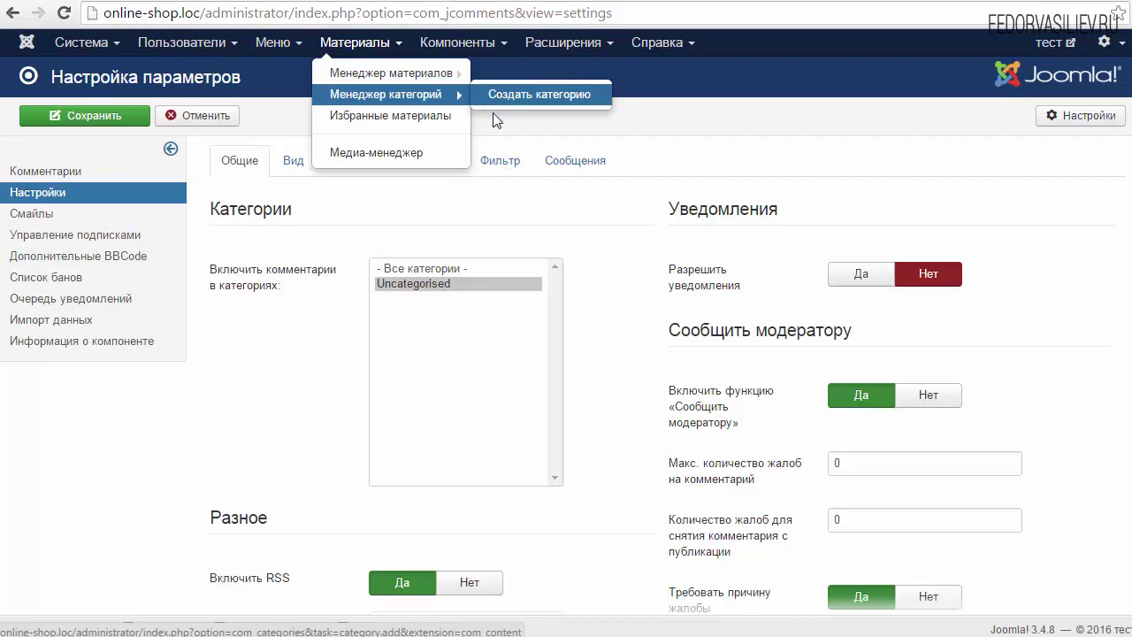
click(424, 288)
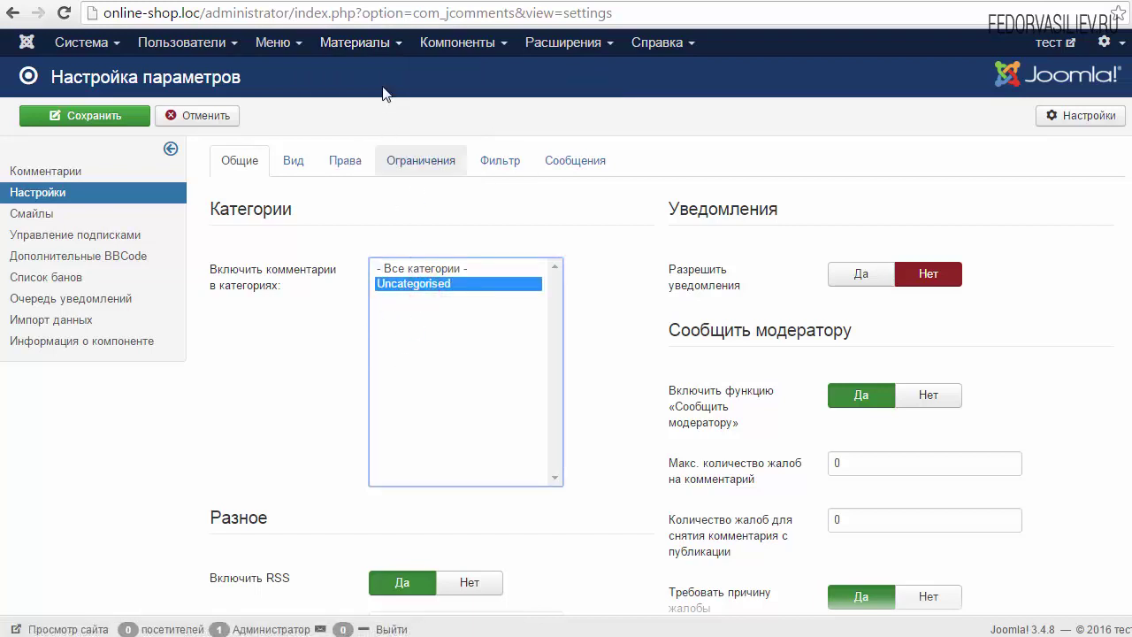
click(360, 43)
mouse_move(391, 73)
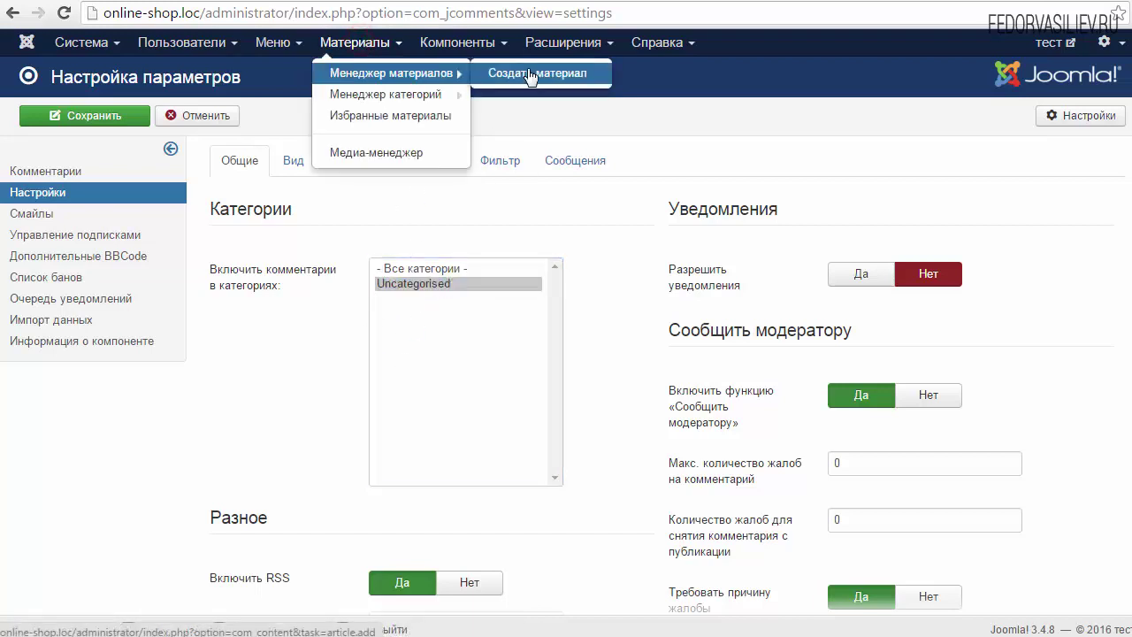
click(291, 46)
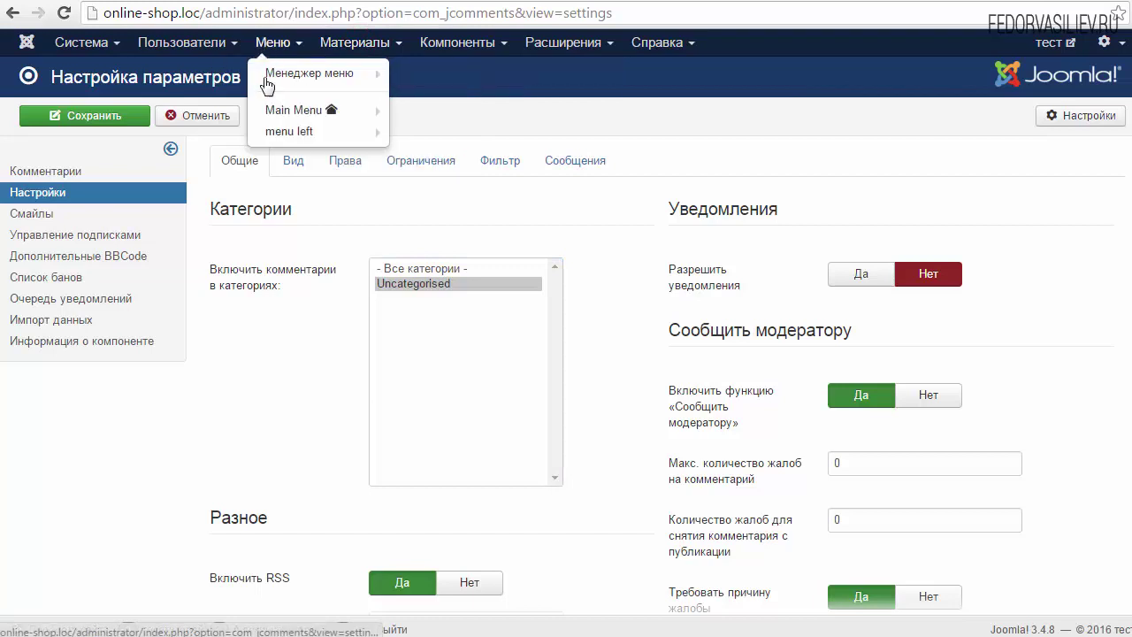
mouse_move(264, 117)
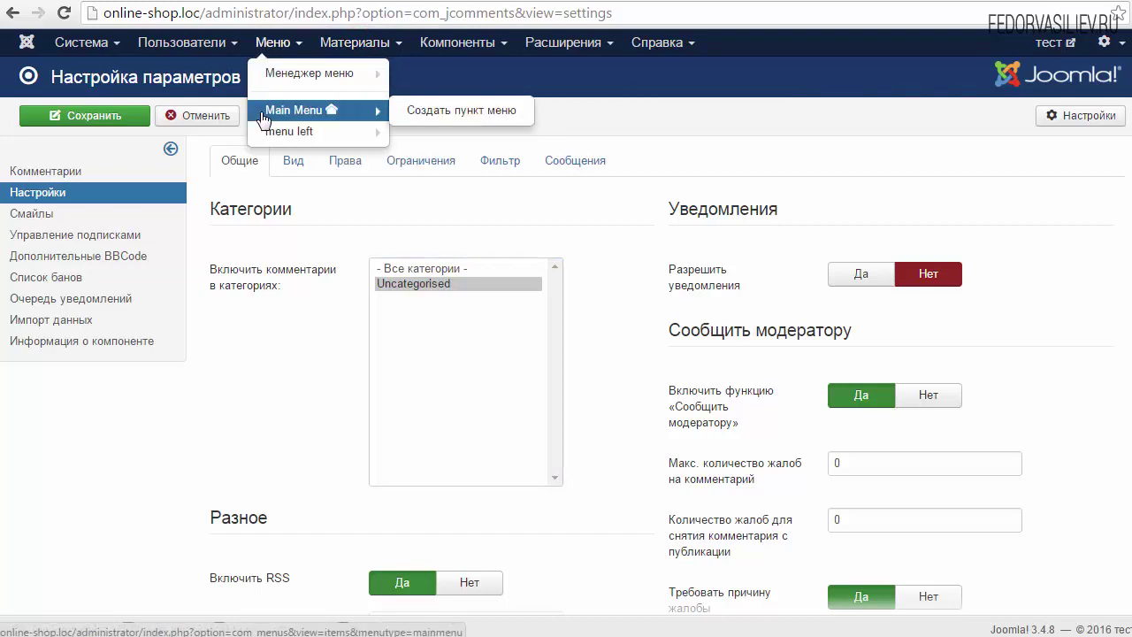
click(386, 290)
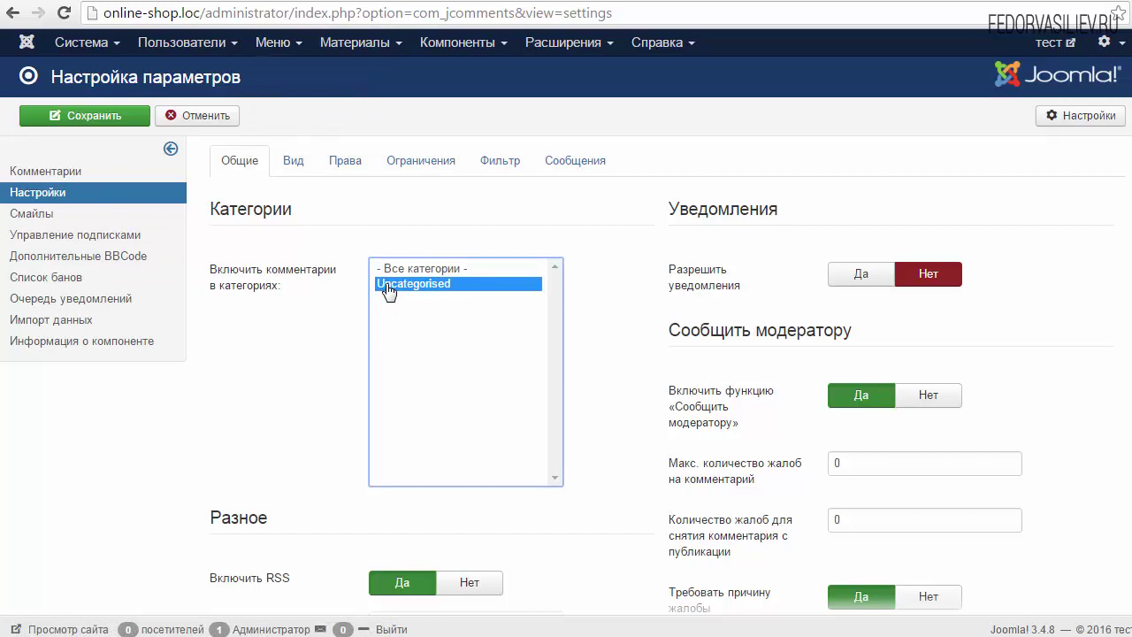
Switch the categories with enabled comments to "- Все категории -" and back to "Uncategorised".
click(398, 268)
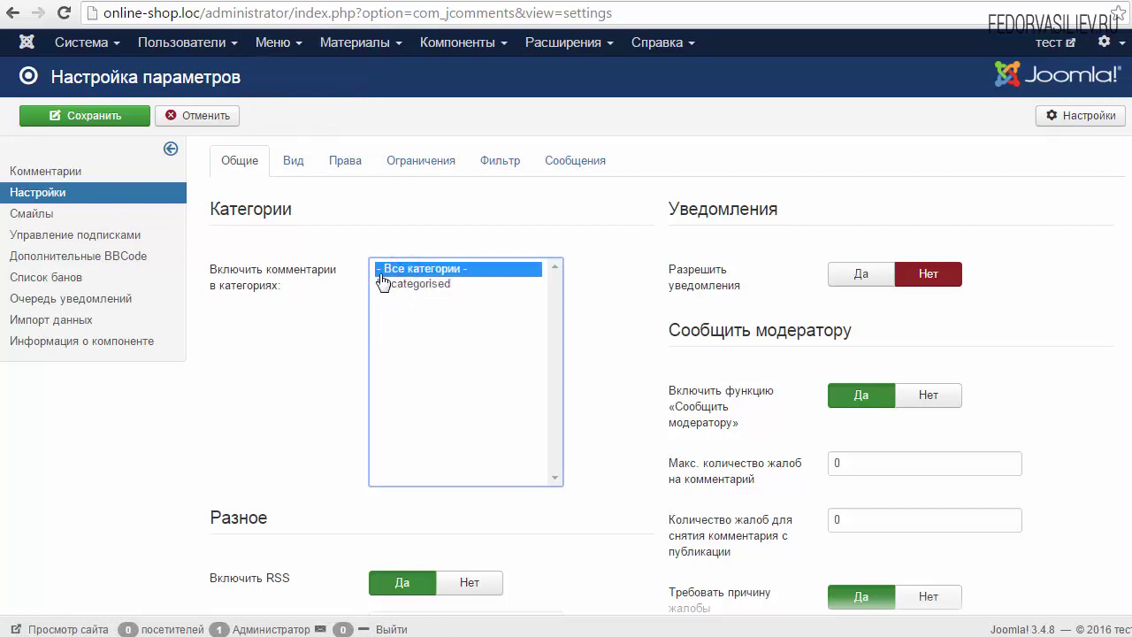
click(411, 289)
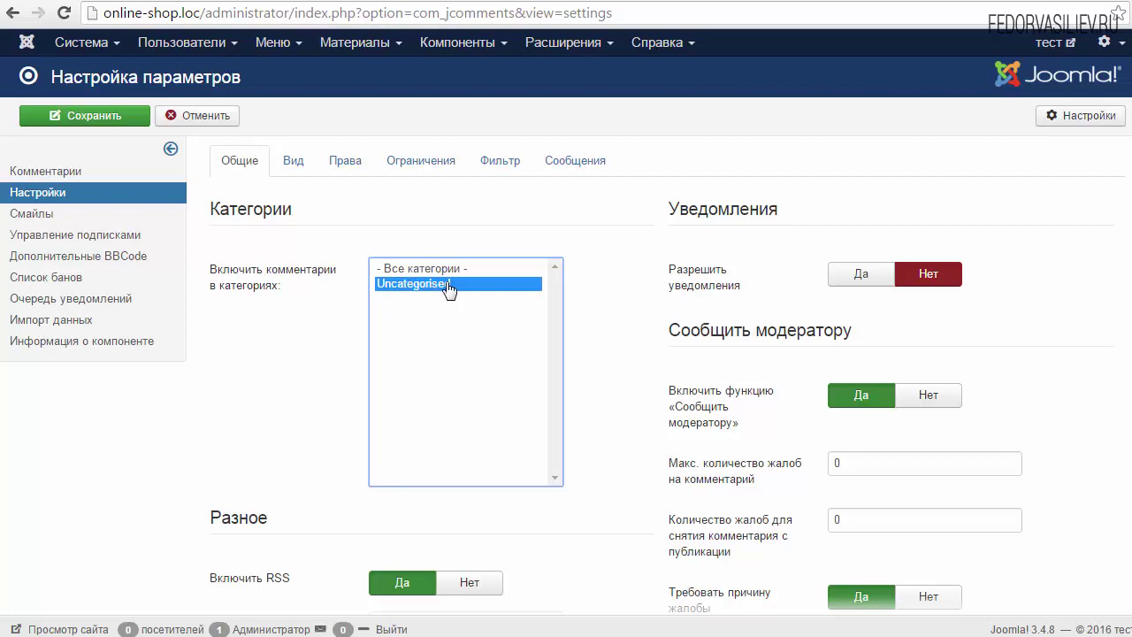
scroll(477, 390, down, 3)
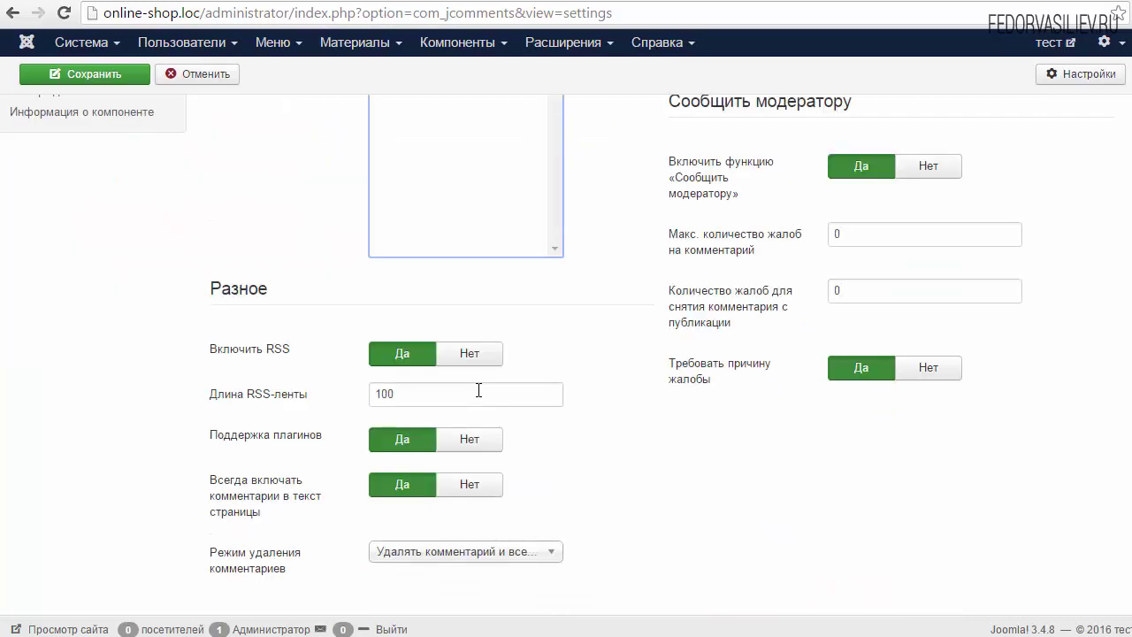
Check the description of the "Включить RSS" option and look at the RSS feed links in the shop product's reviews.
double_click(271, 290)
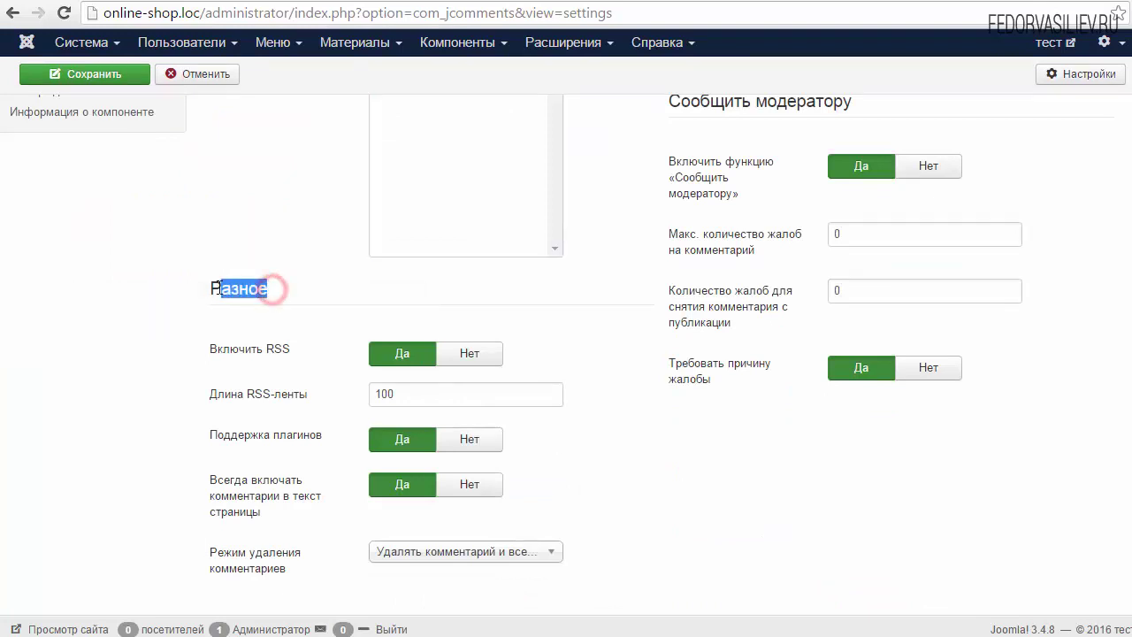
click(228, 318)
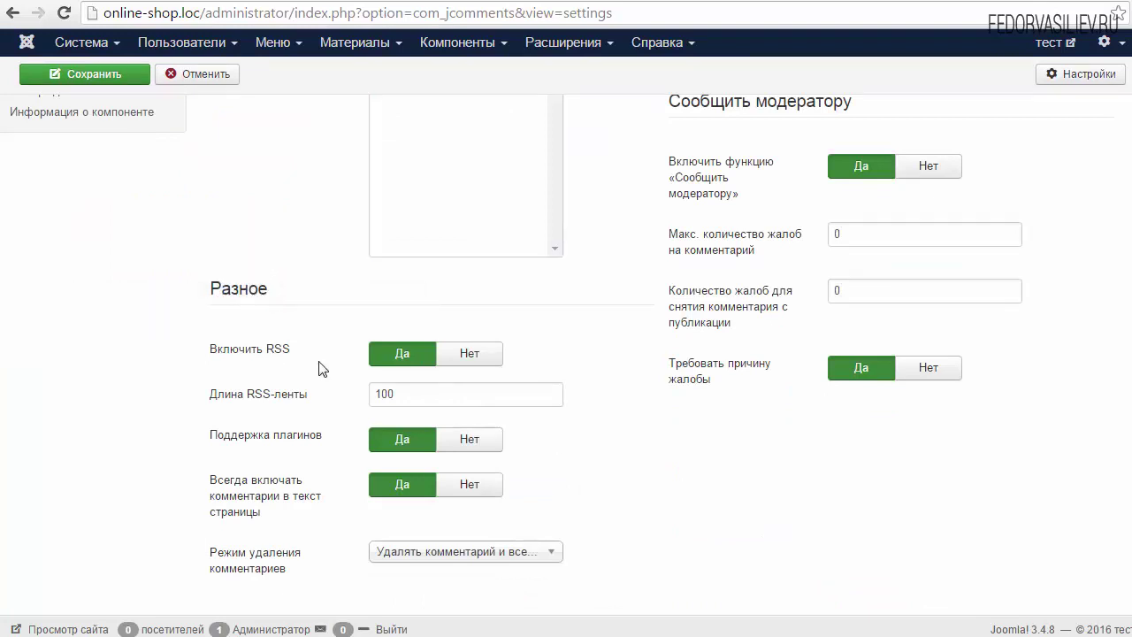
mouse_move(290, 352)
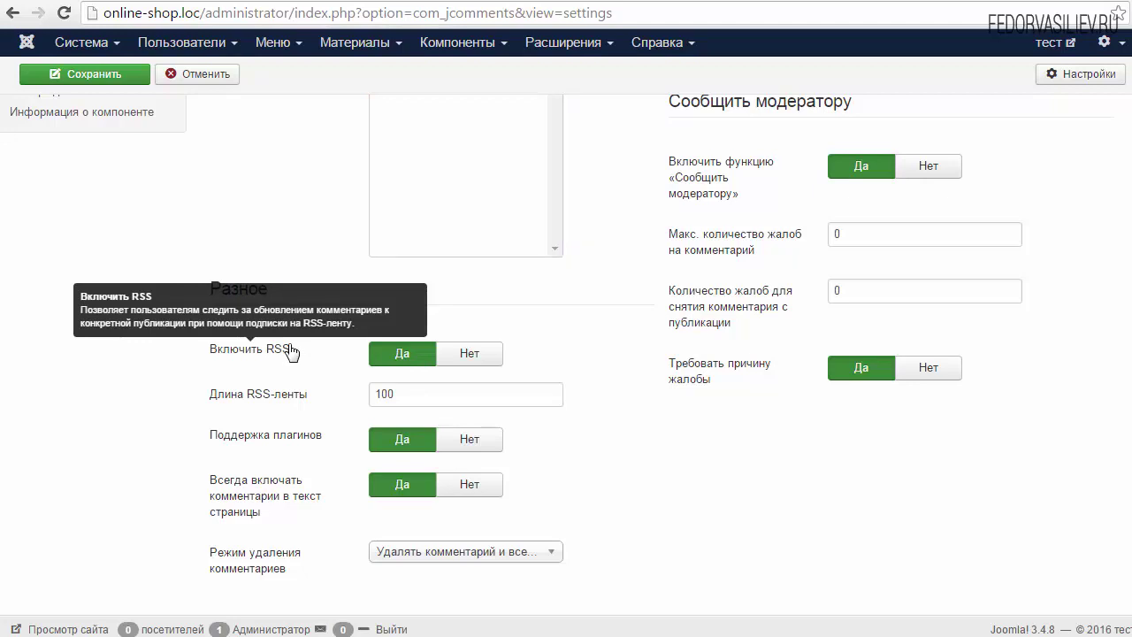
click(566, 1)
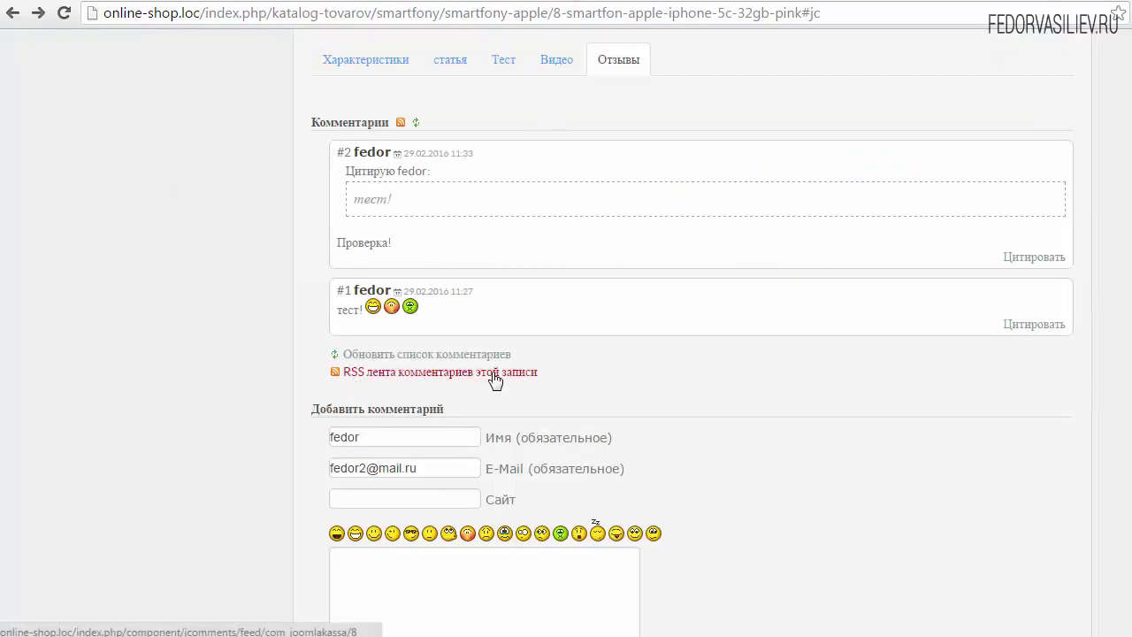
scroll(548, 388, up, 2)
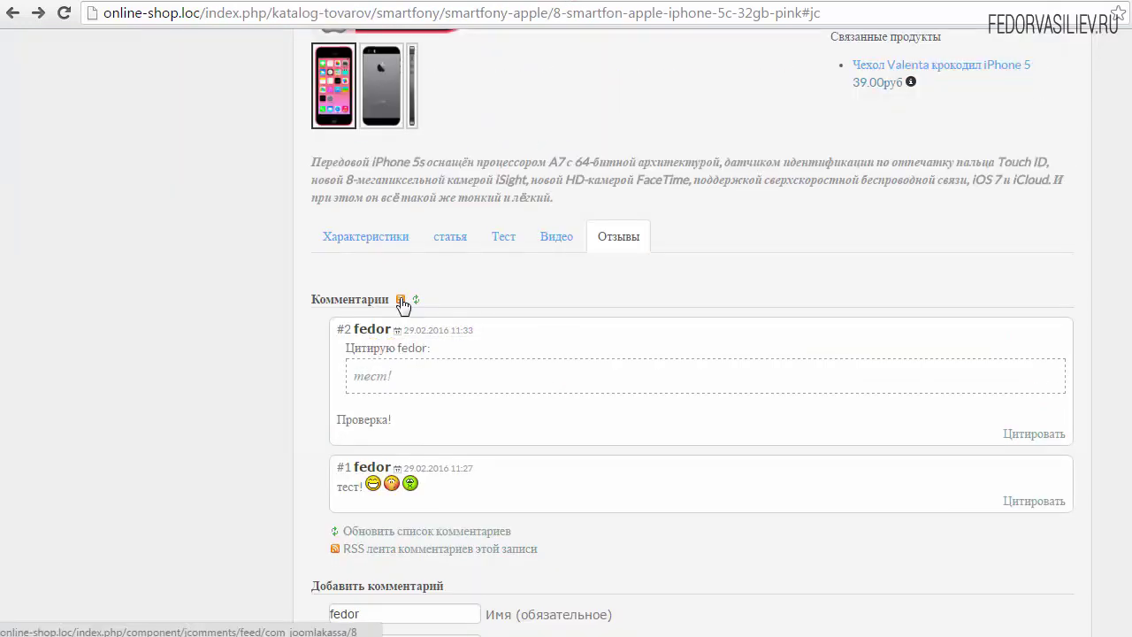
key(ctrl+Tab)
Disable RSS in the "Разное" settings, check the description of the RSS feed length and save the settings.
click(470, 352)
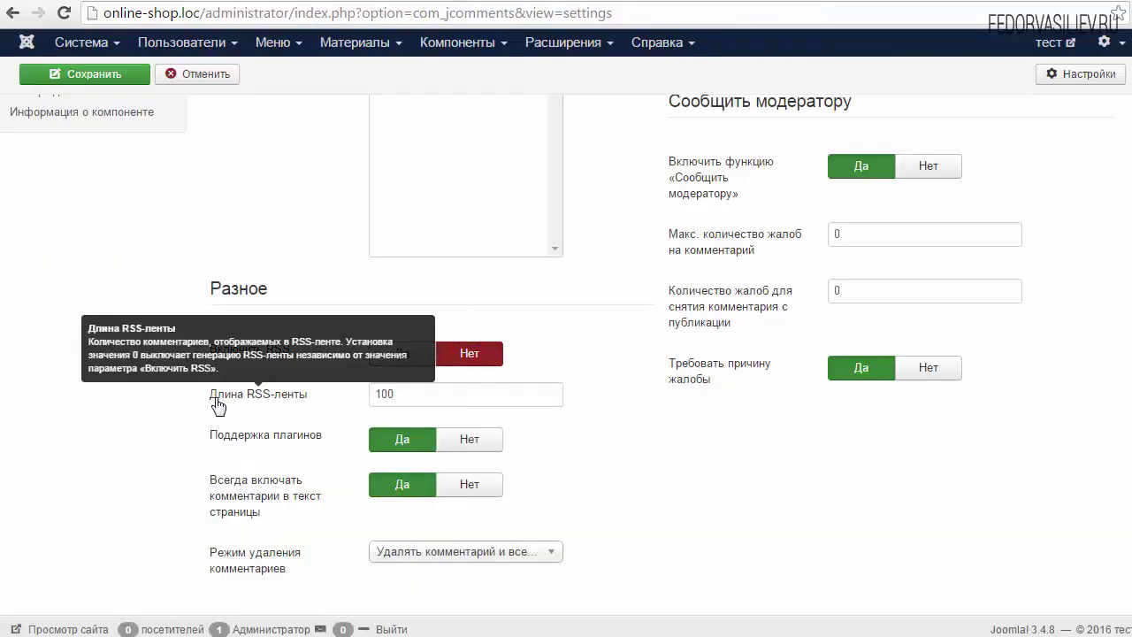
mouse_move(271, 400)
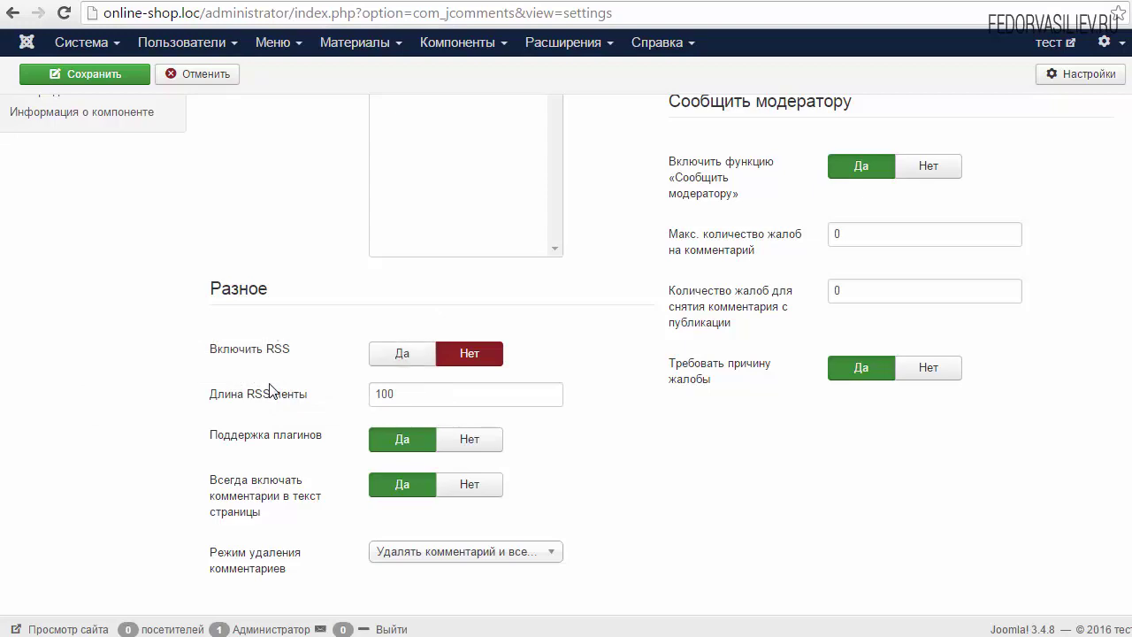
click(103, 73)
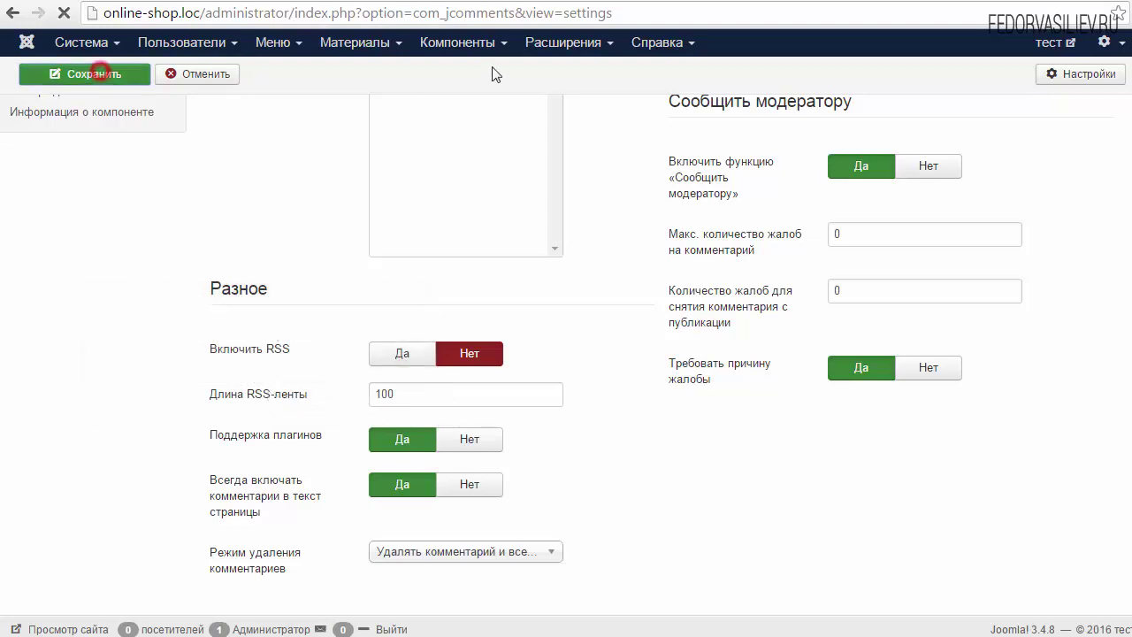
Reload the shop product page and check its reviews and comment form for the RSS feed links.
click(583, 2)
click(64, 15)
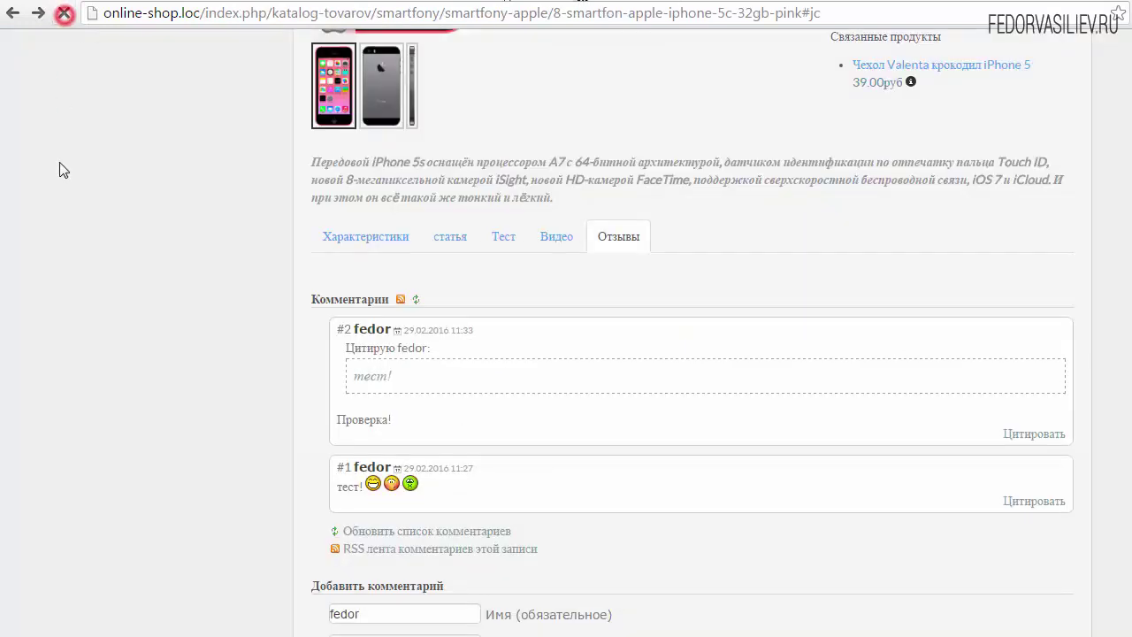
click(644, 239)
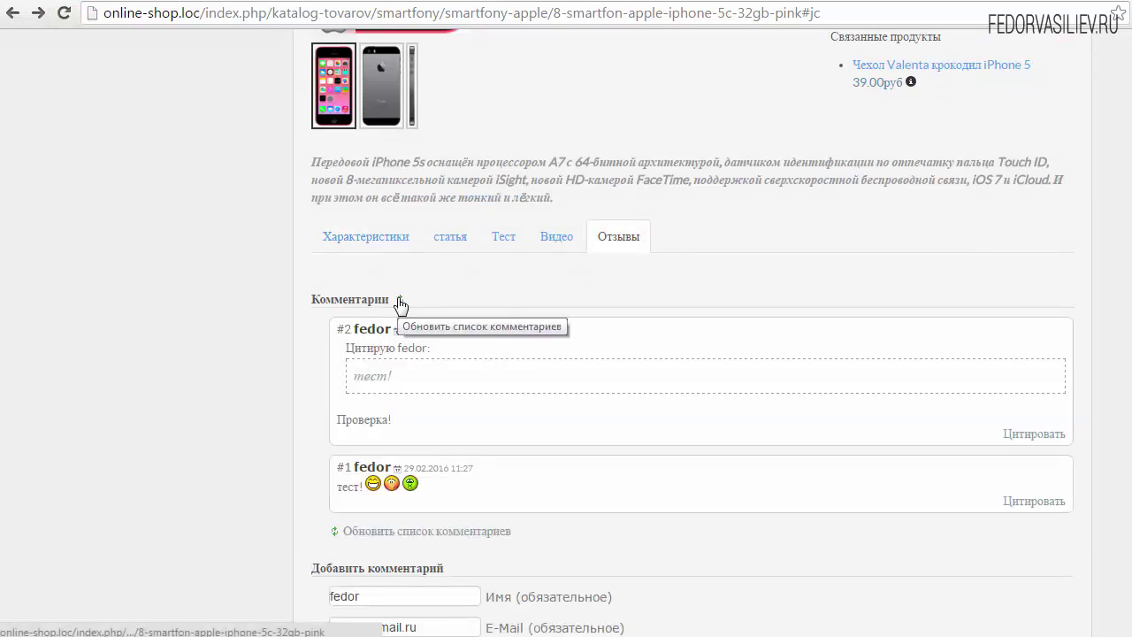
scroll(398, 305, down, 4)
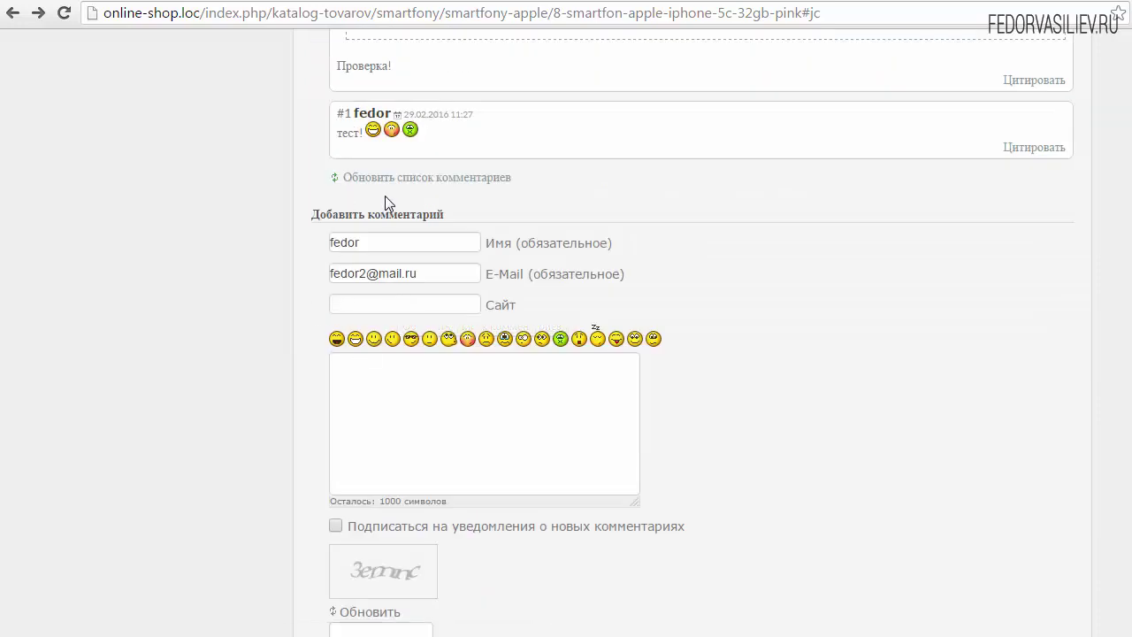
scroll(377, 189, up, 4)
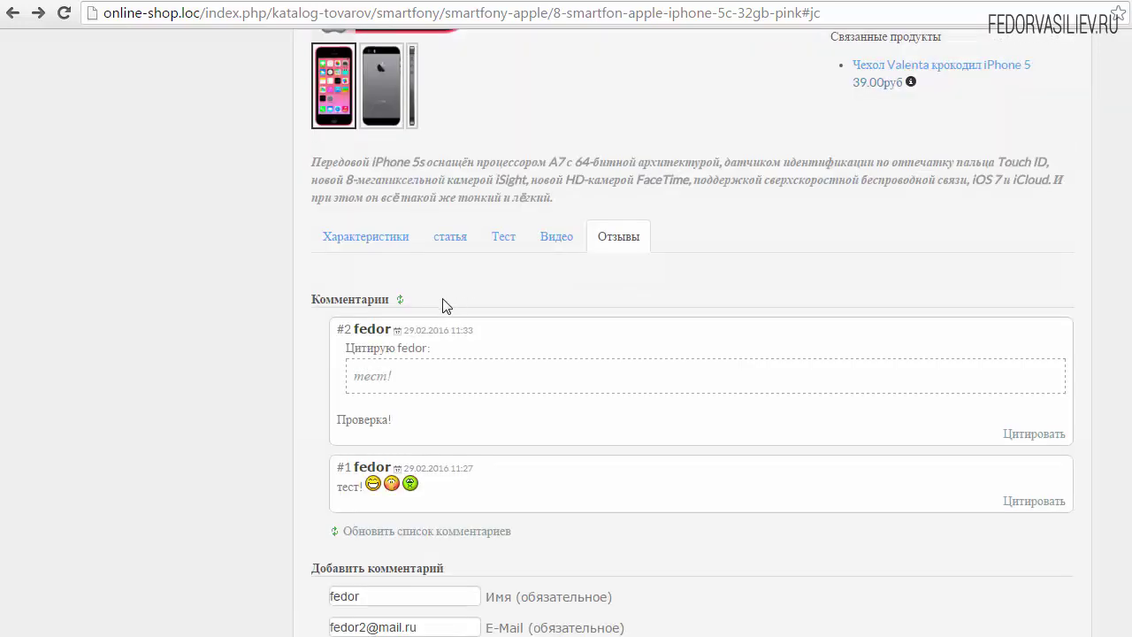
scroll(403, 305, down, 1)
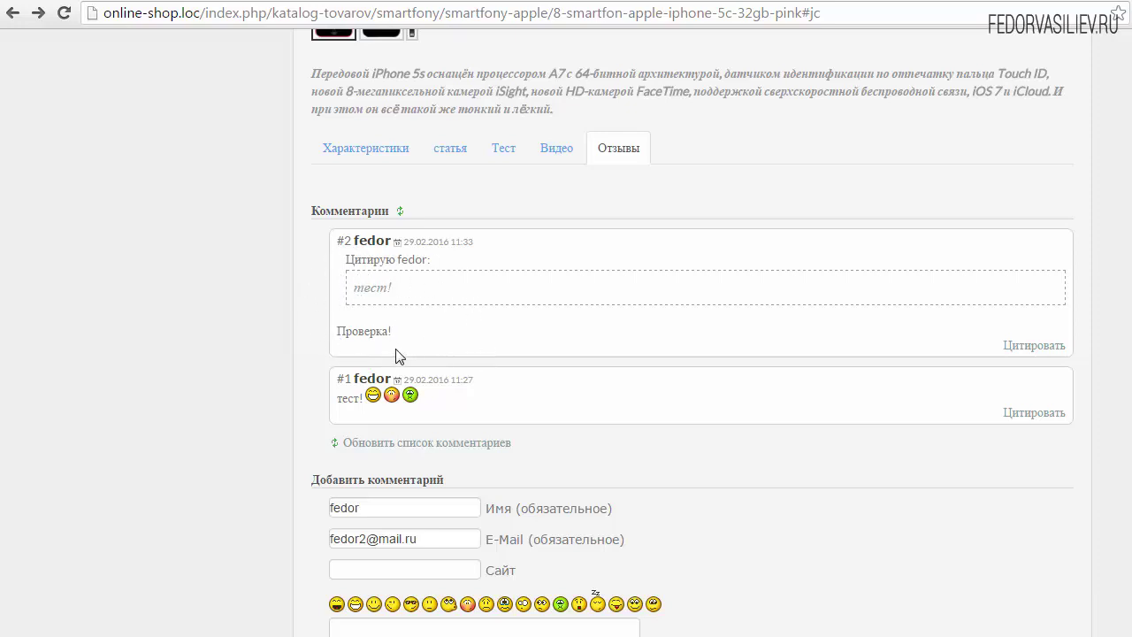
Refresh the comment list in the product's reviews several times.
click(360, 442)
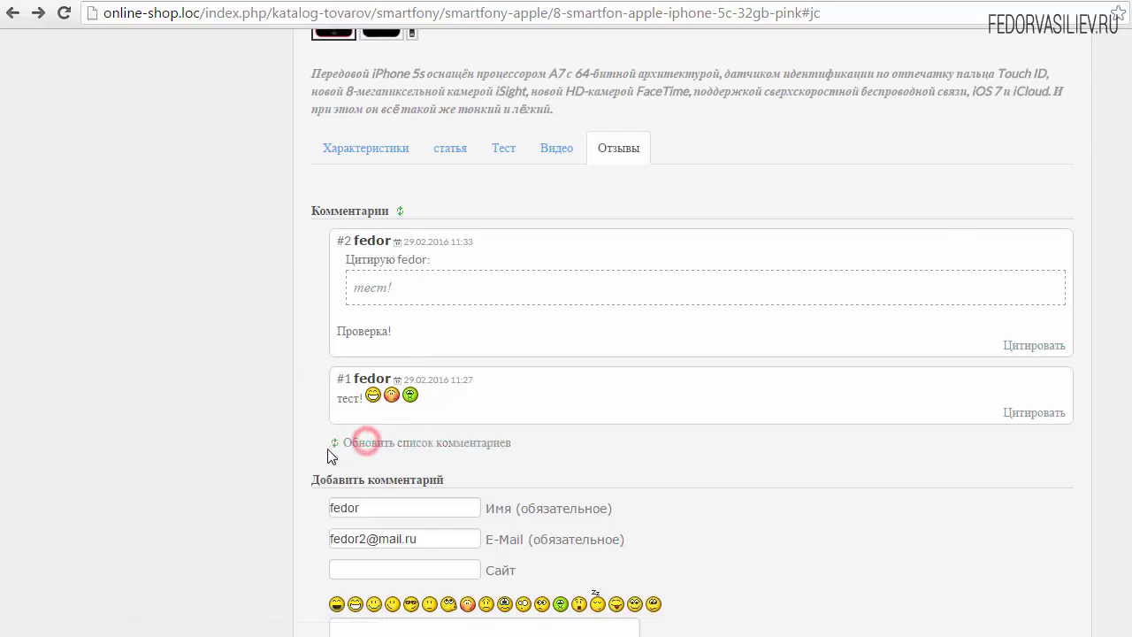
click(399, 210)
click(397, 442)
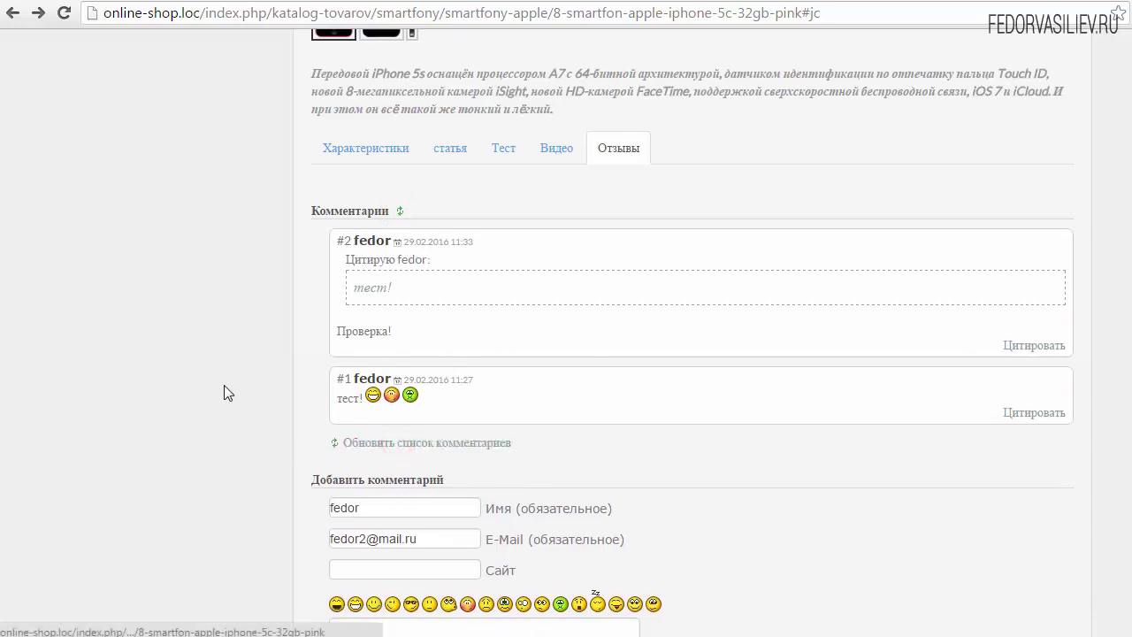
click(457, 443)
click(355, 442)
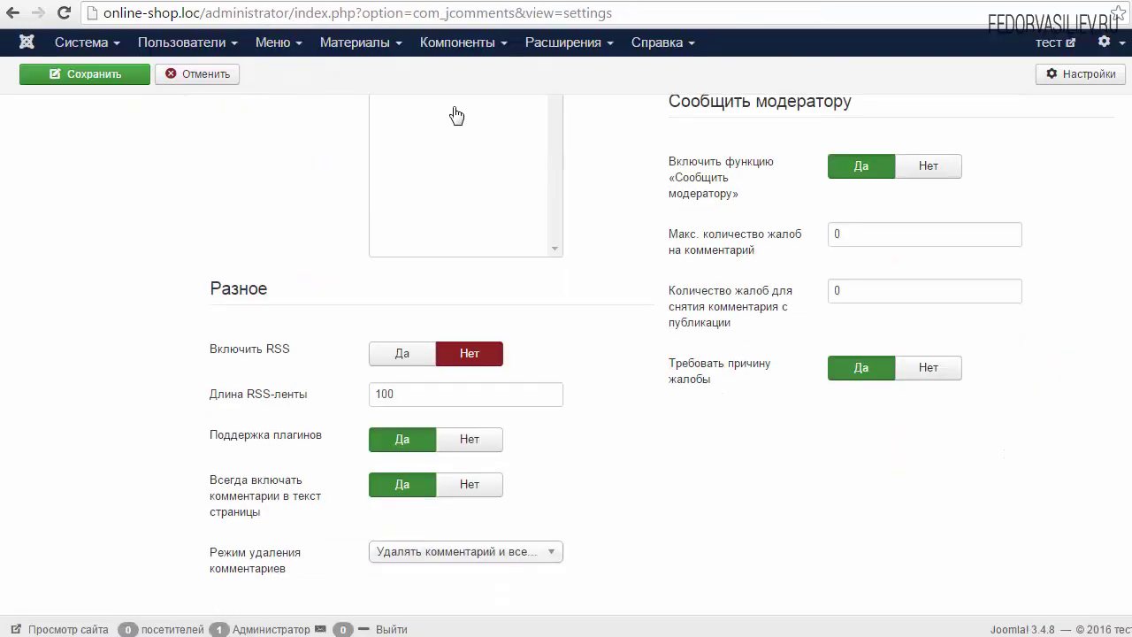
Return to the JComments settings and look through the options of the comment deletion mode.
mouse_move(232, 446)
click(548, 552)
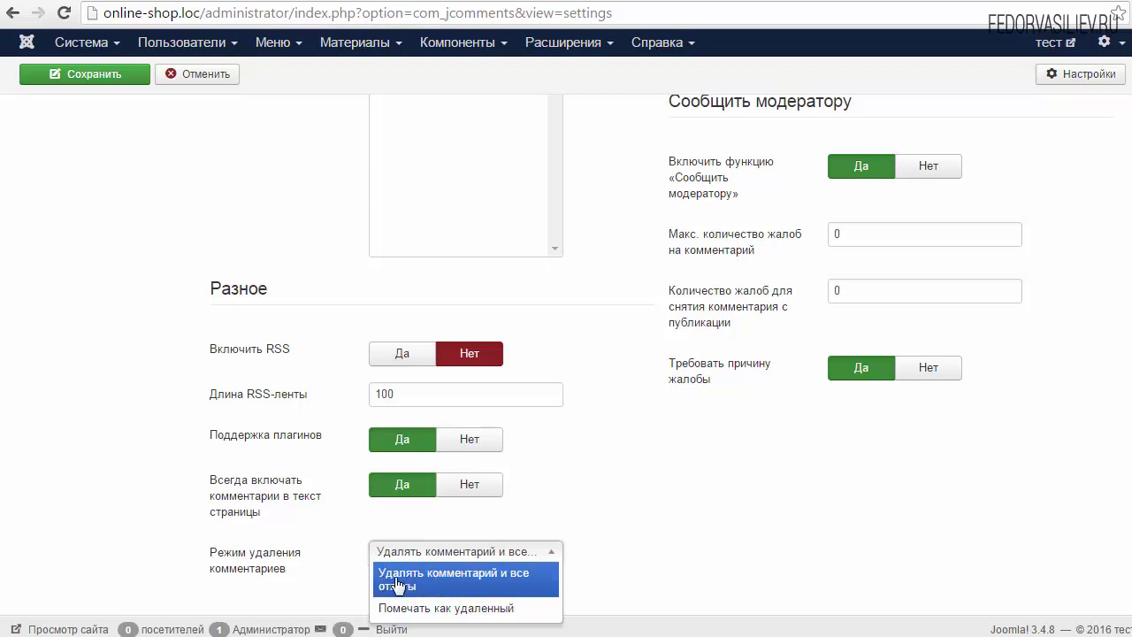
click(306, 573)
Check the description of "Разрешить уведомления" and enable notifications in the JComments settings.
scroll(239, 559, up, 1)
scroll(239, 559, up, 3)
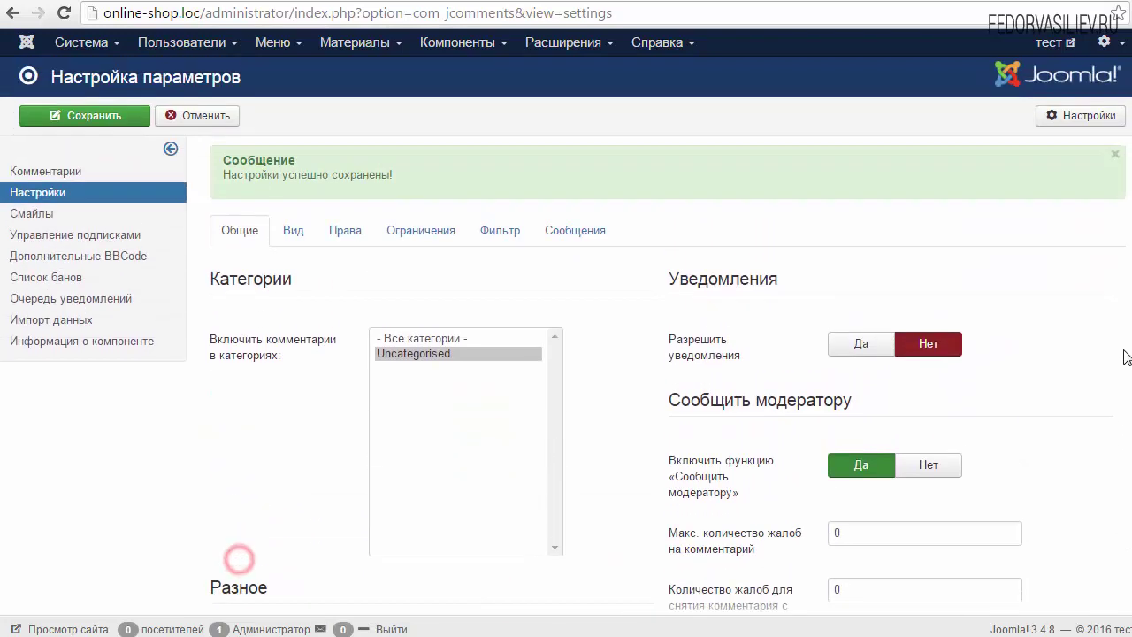
scroll(239, 559, down, 2)
mouse_move(687, 186)
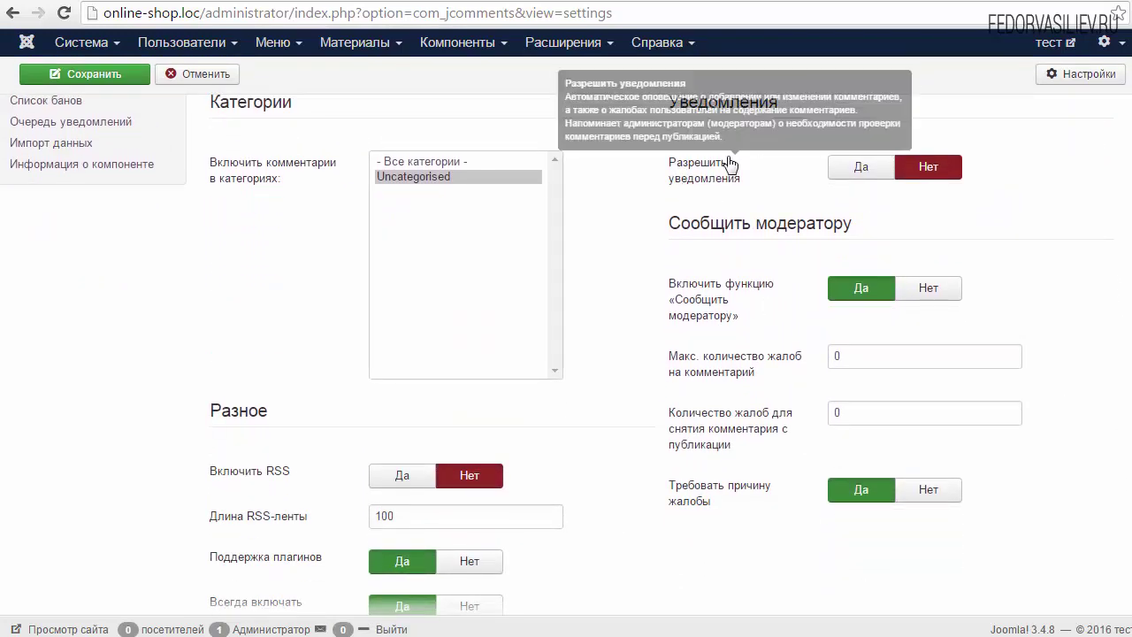
click(853, 172)
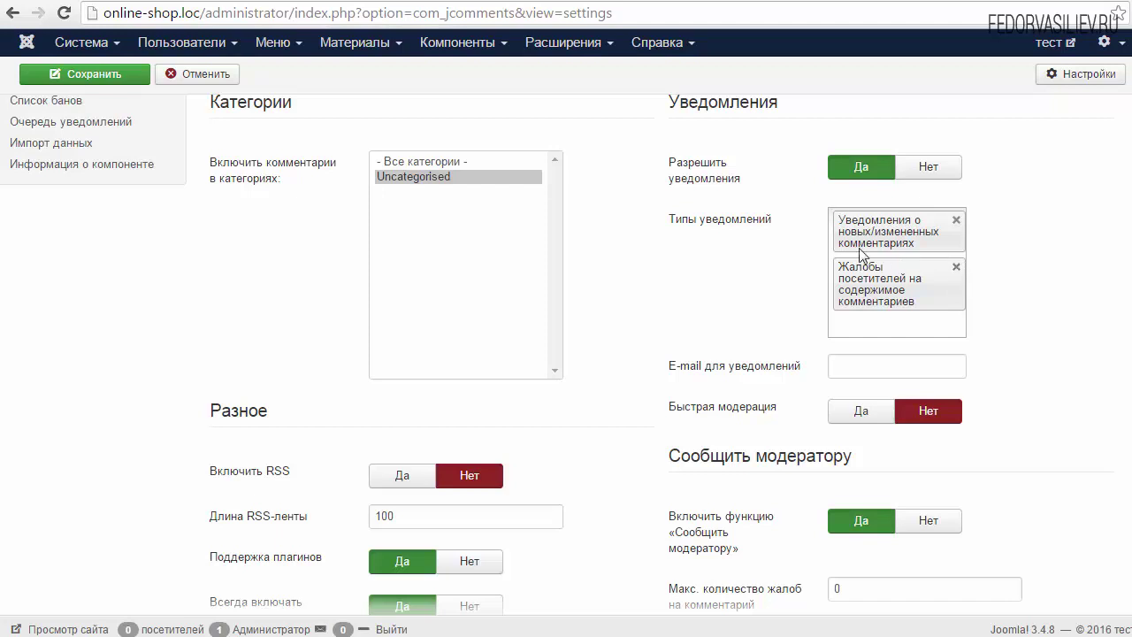
Enter the e-mail address for notifications and enable quick moderation ("Быстрая модерация").
scroll(564, 283, down, 1)
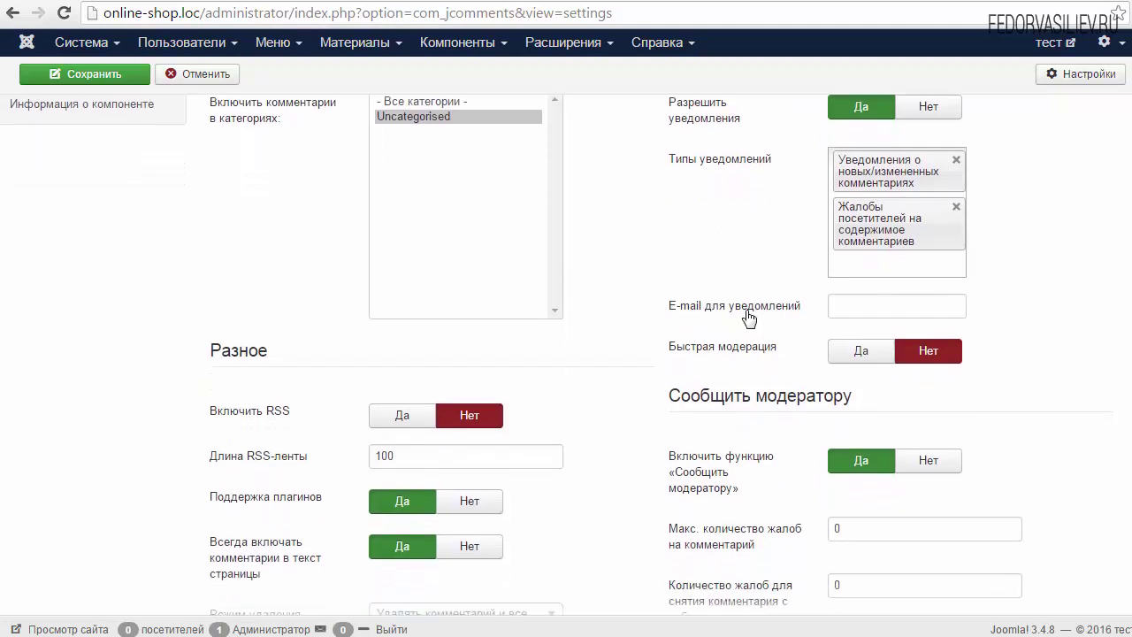
click(831, 314)
mouse_move(712, 317)
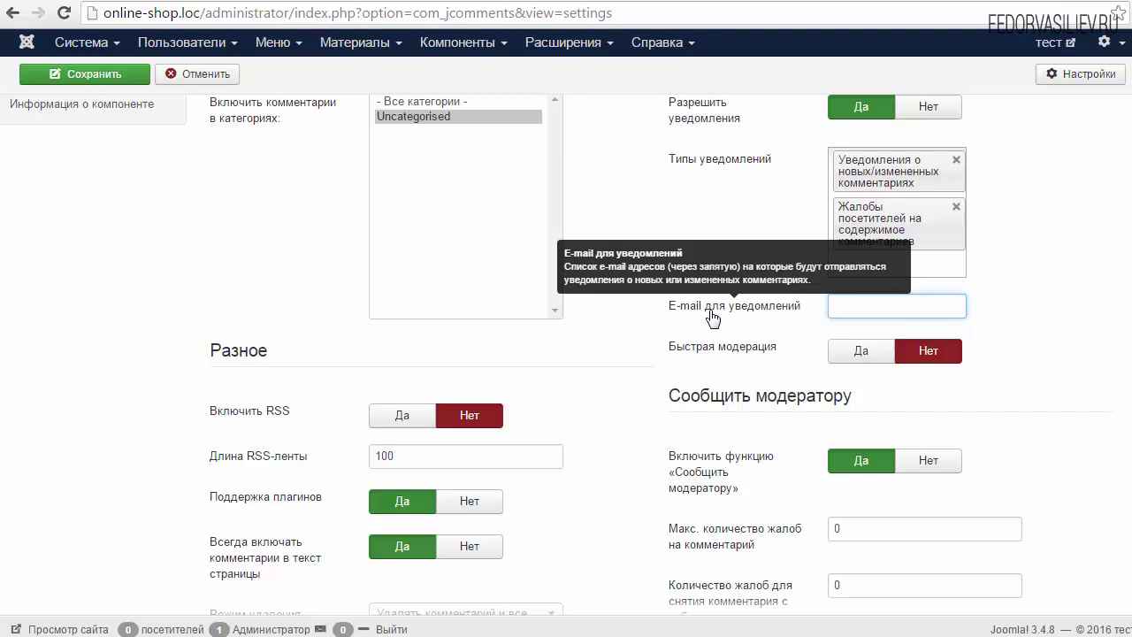
click(849, 305)
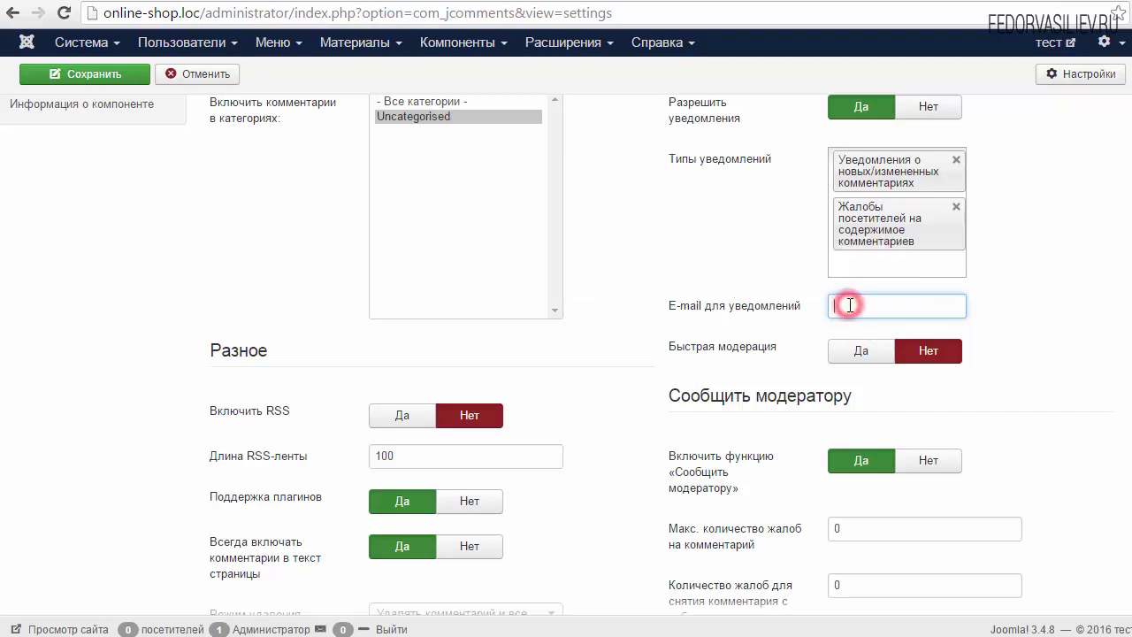
key(ctrl+v)
mouse_move(716, 358)
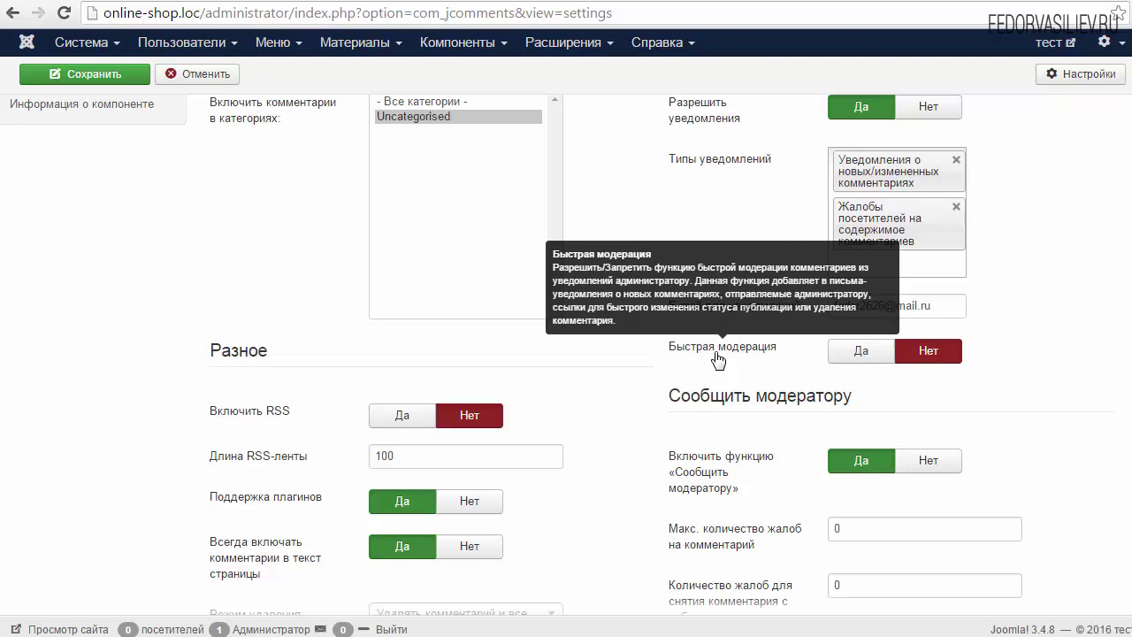
click(840, 354)
Set both the maximum number of complaints per comment and the number of complaints for unpublishing a comment to 3.
scroll(779, 363, down, 1)
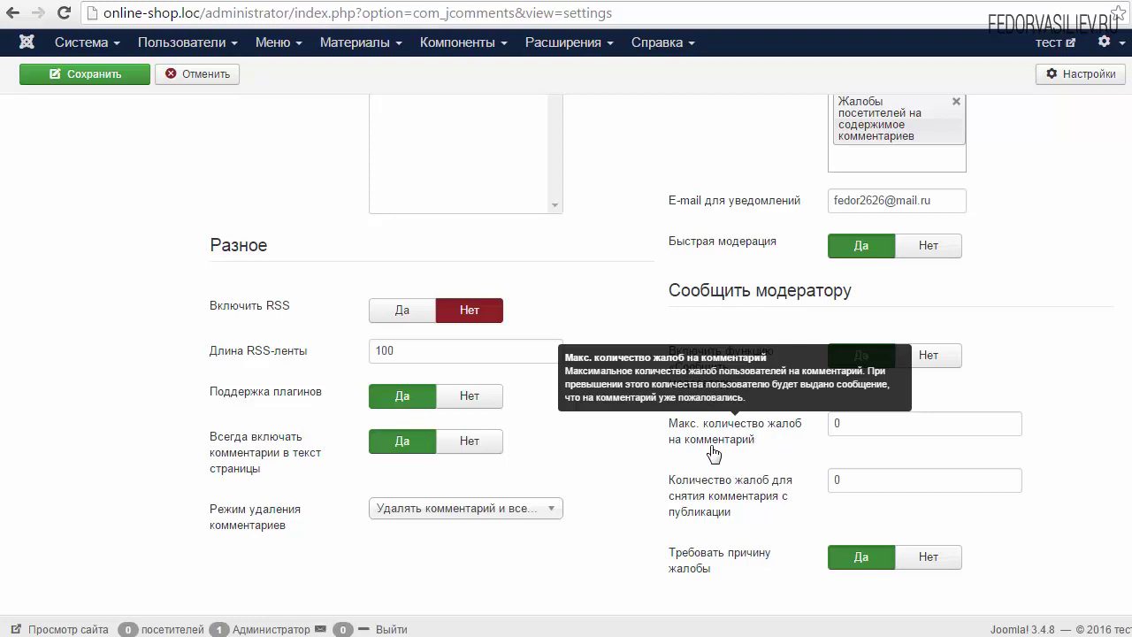
click(840, 424)
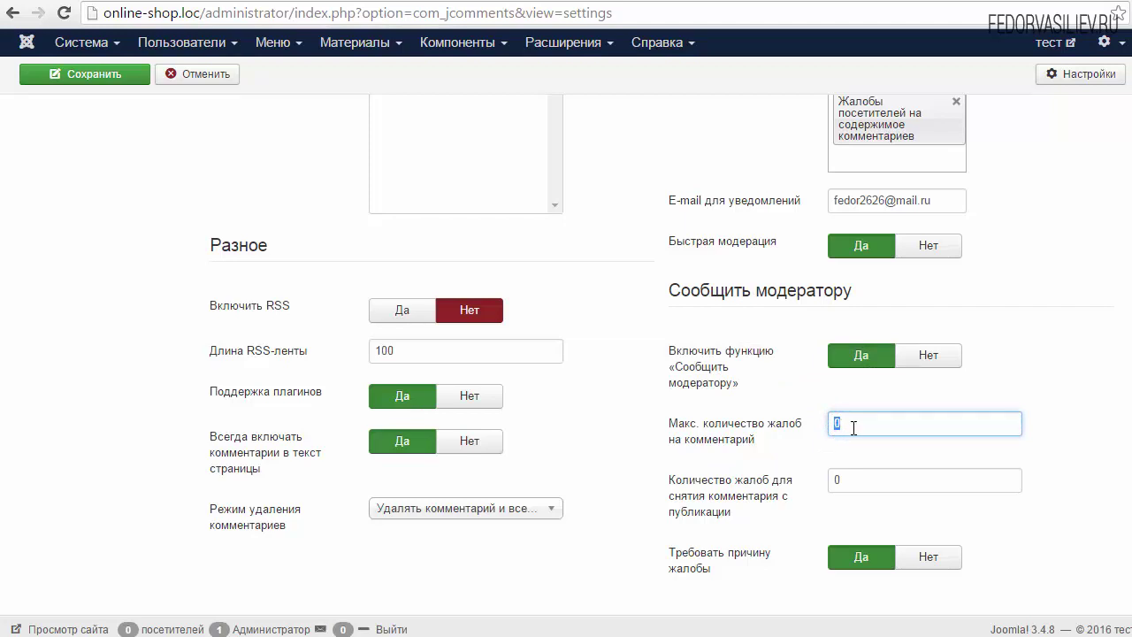
text(3)
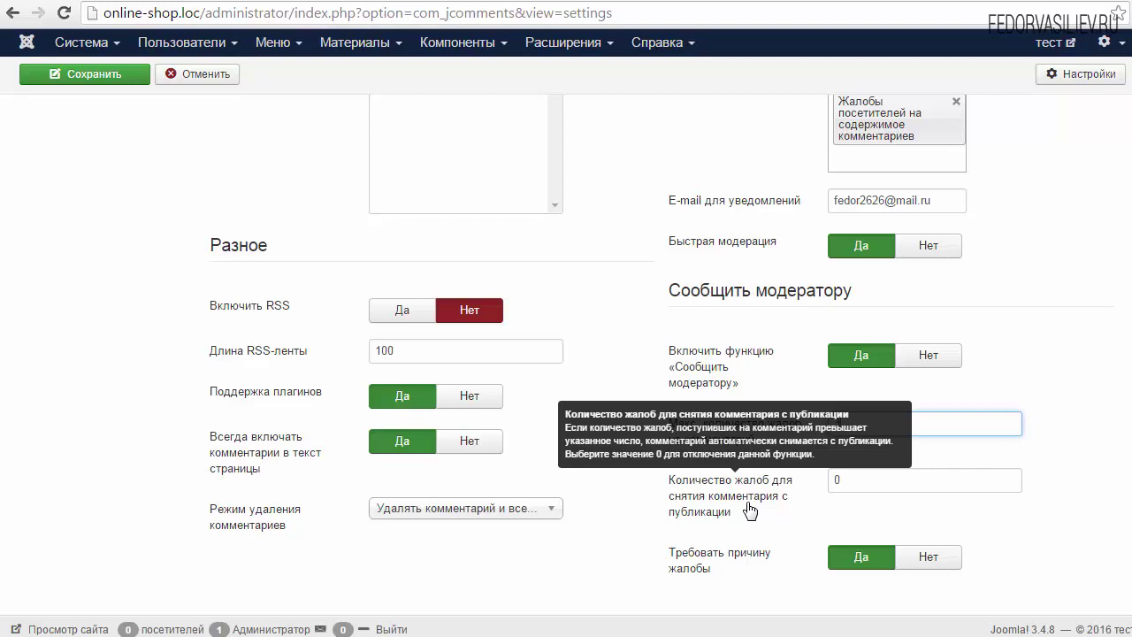
double_click(845, 480)
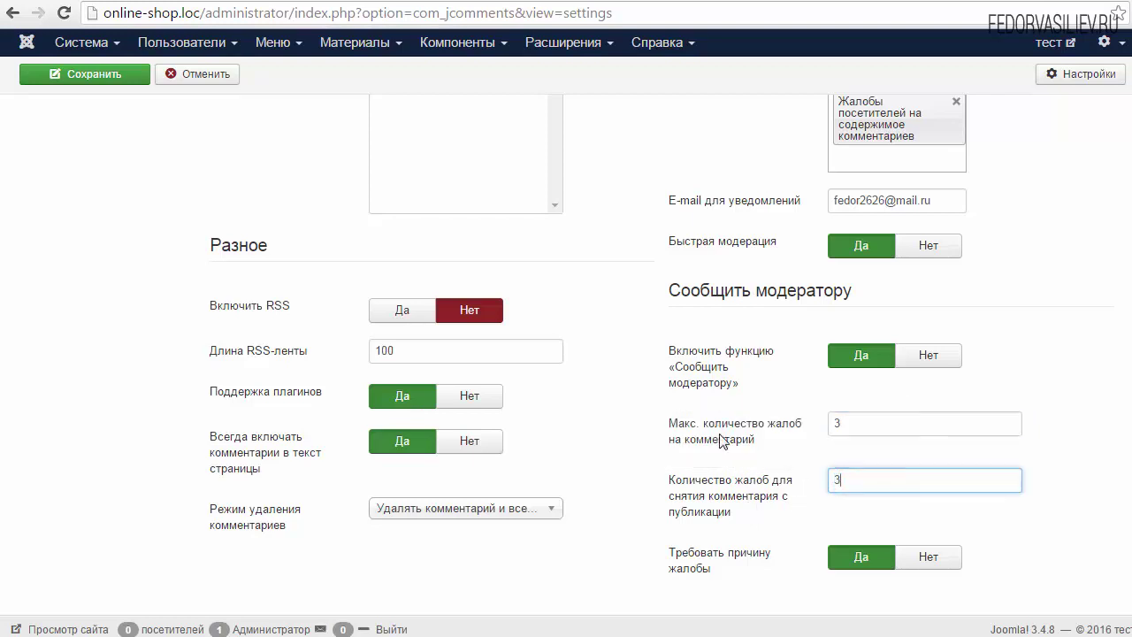
mouse_move(759, 498)
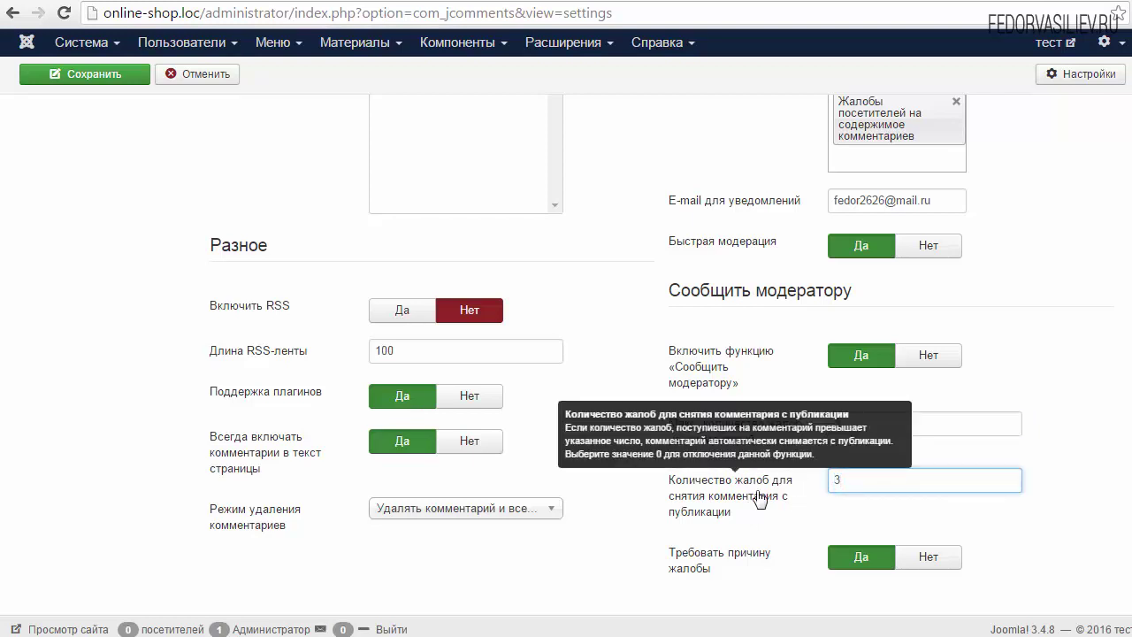
mouse_move(698, 565)
key(Return)
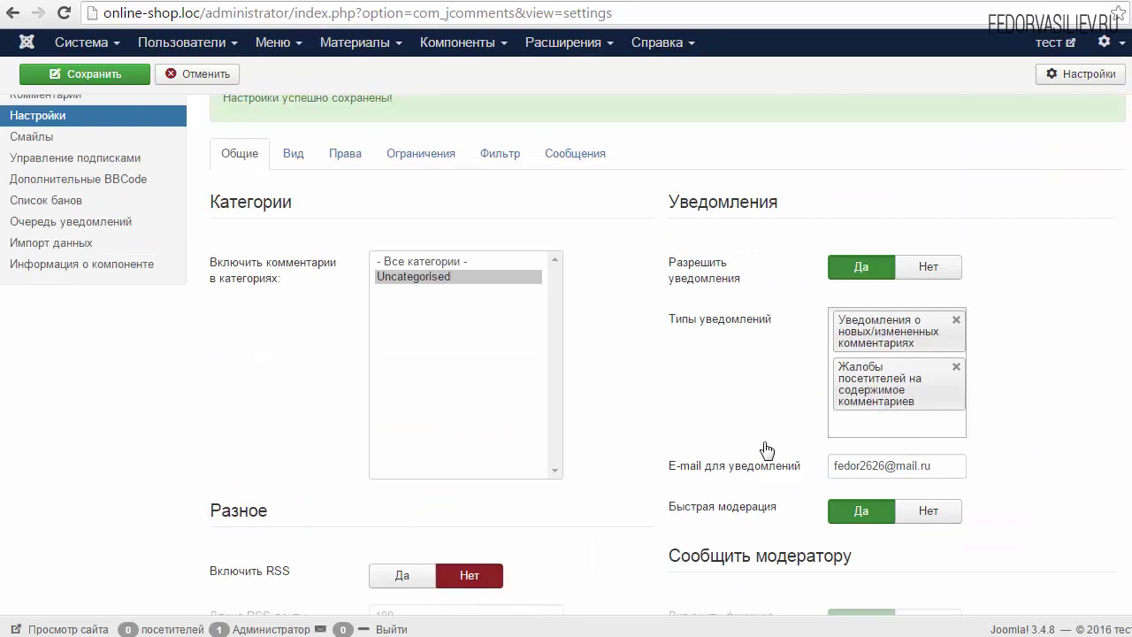
Save the JComments settings and look over the reviews and comment form on the shop product page.
click(123, 74)
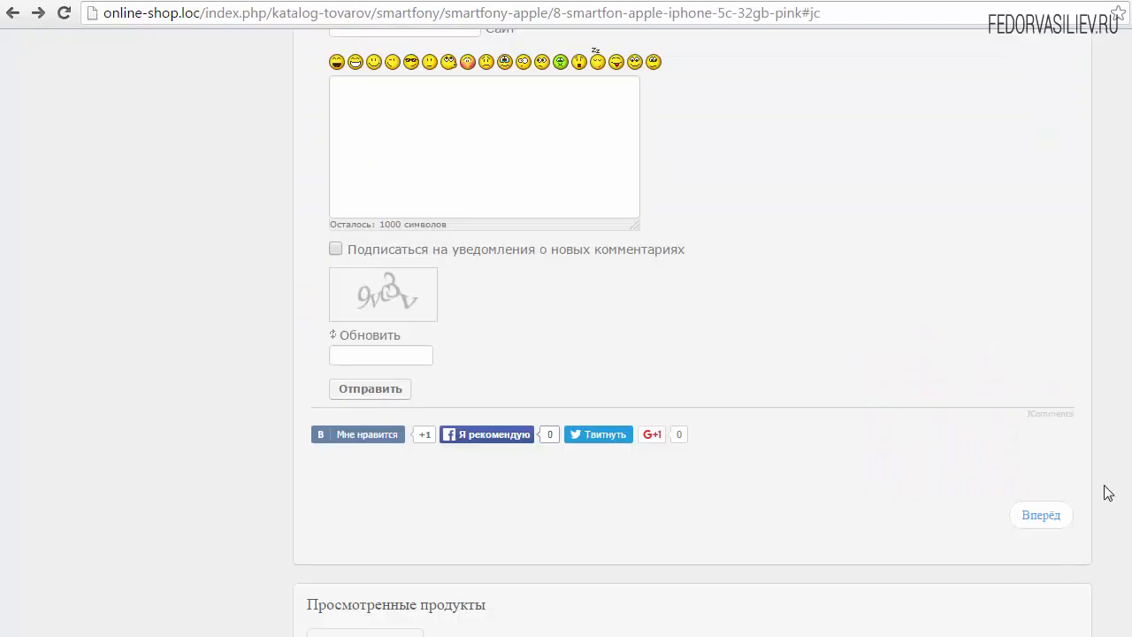
scroll(692, 332, up, 5)
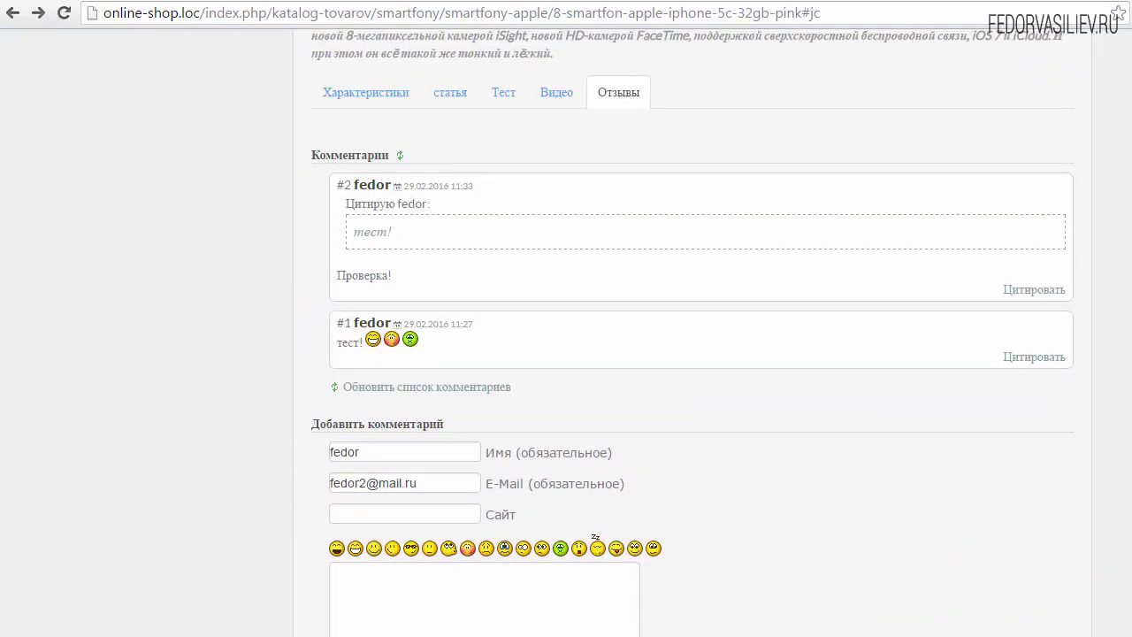
scroll(692, 332, up, 2)
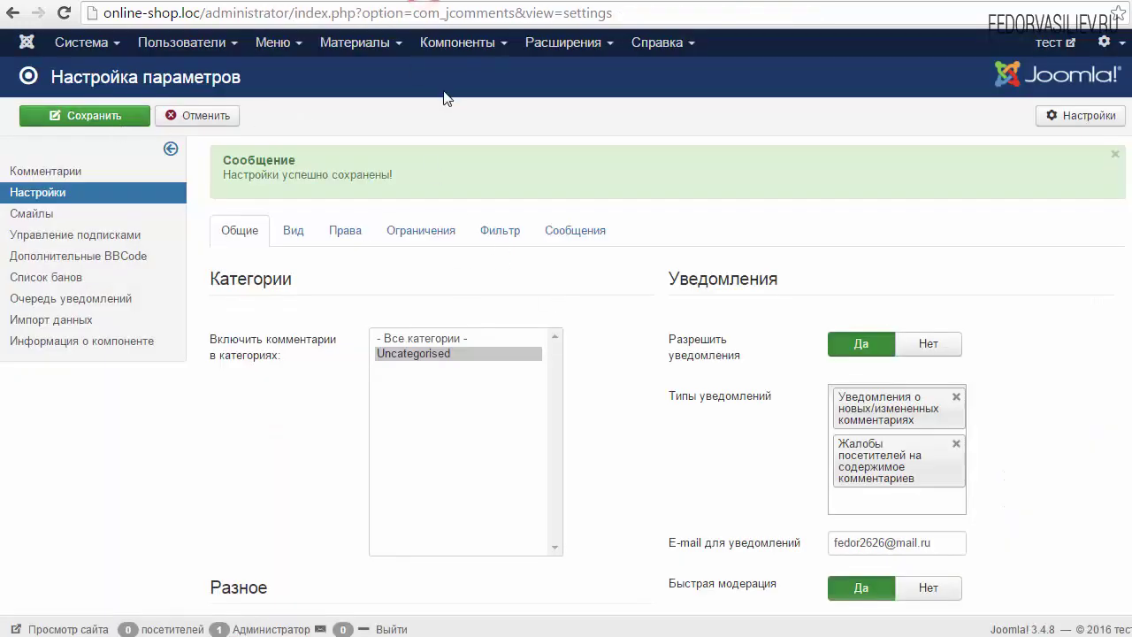
Close the JComments settings and open the site's module list at the Login Form module.
click(211, 115)
click(547, 42)
click(580, 110)
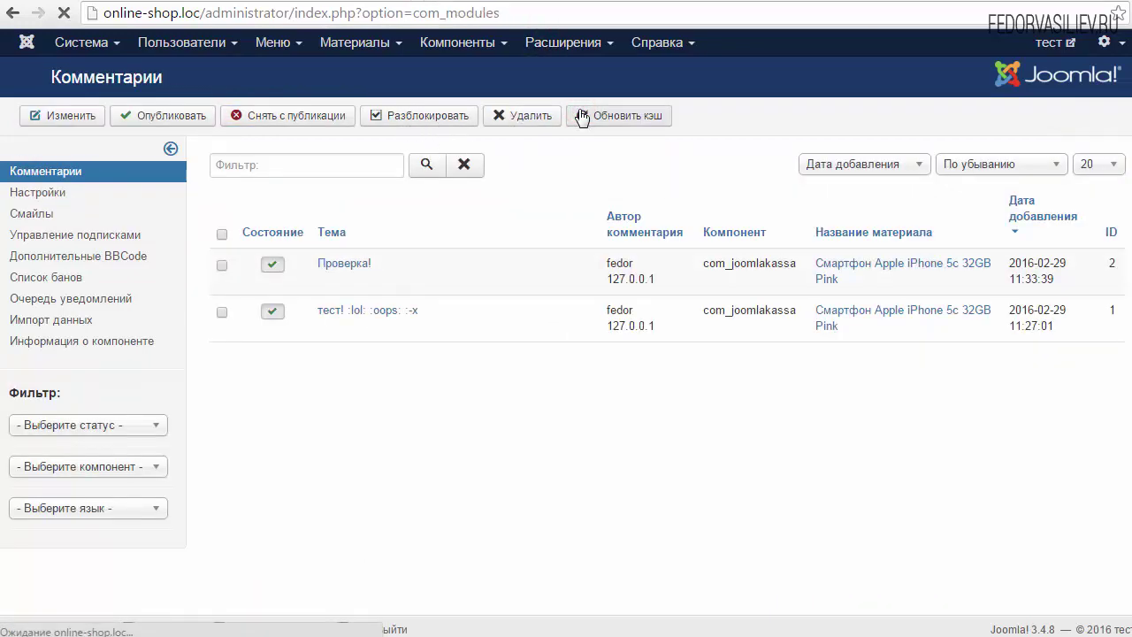
drag(430, 366, 398, 376)
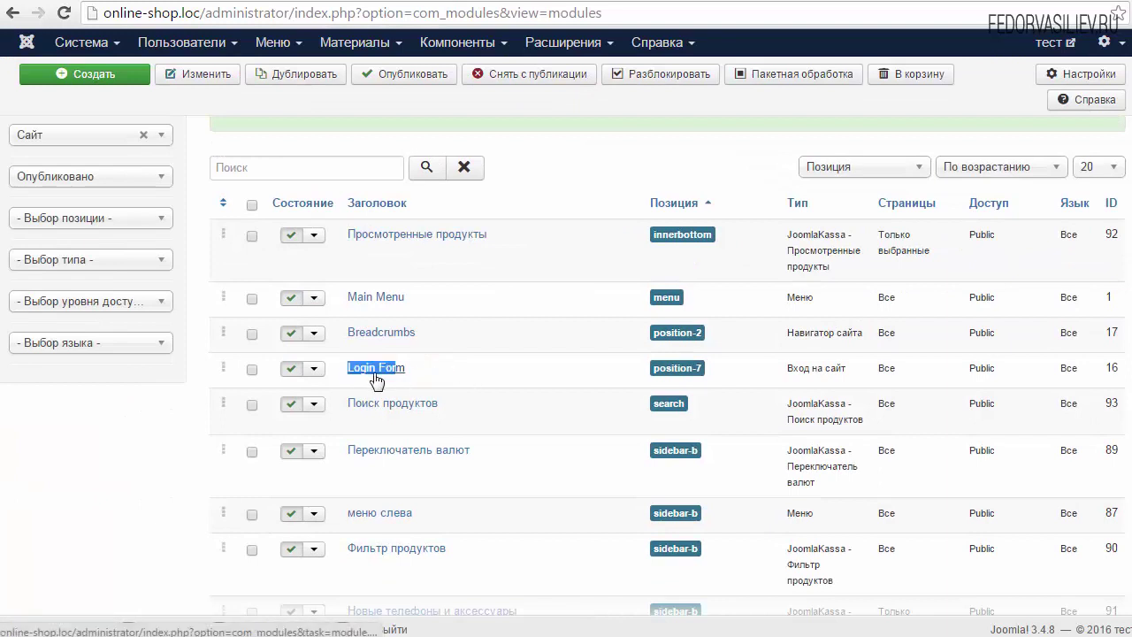
Change the Login Form module's position to sidebar-b and save the module.
click(653, 370)
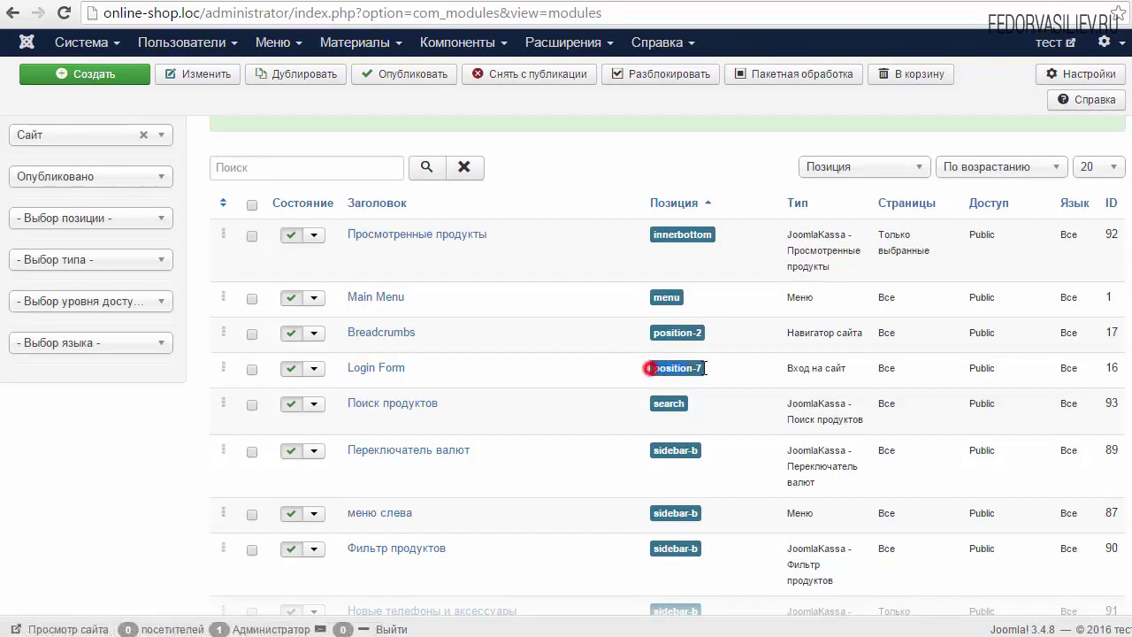
click(721, 371)
click(387, 367)
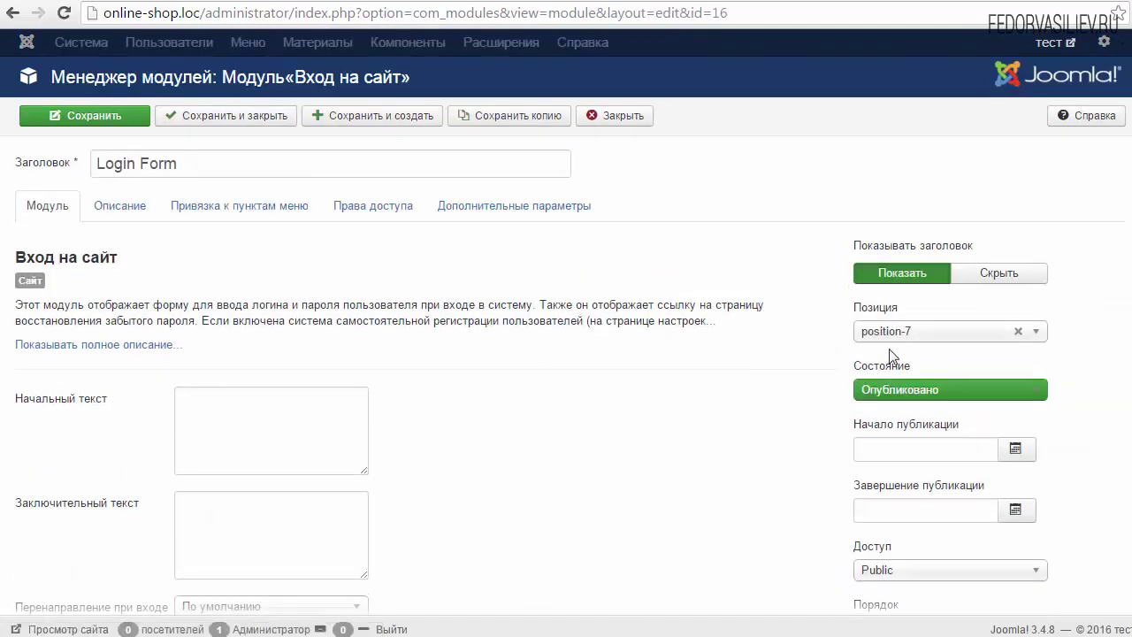
click(1036, 333)
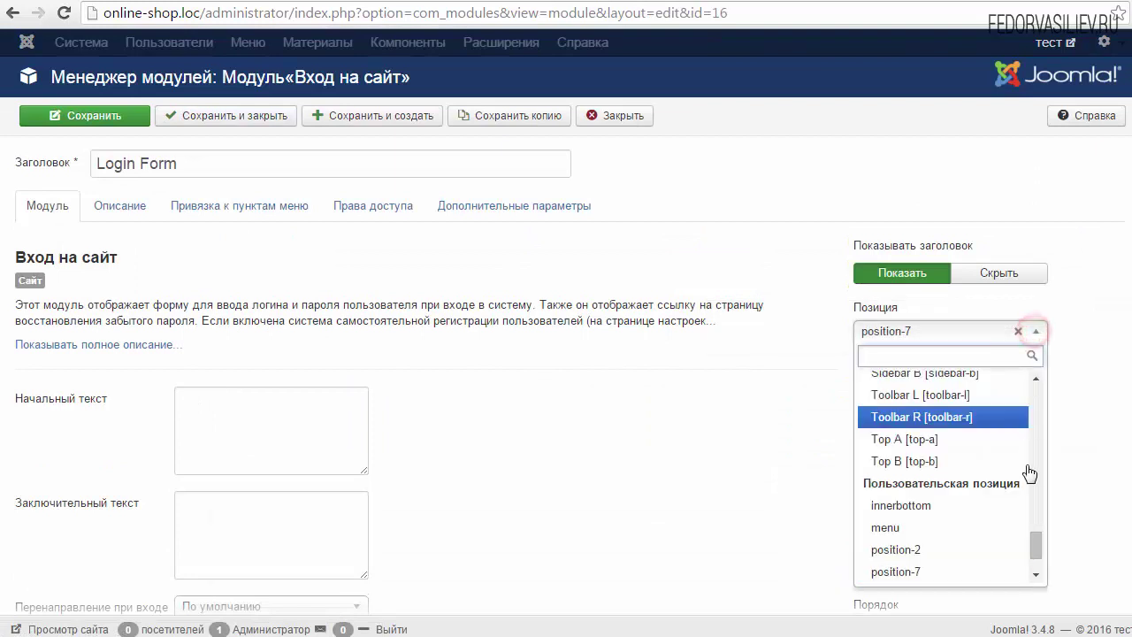
click(1030, 541)
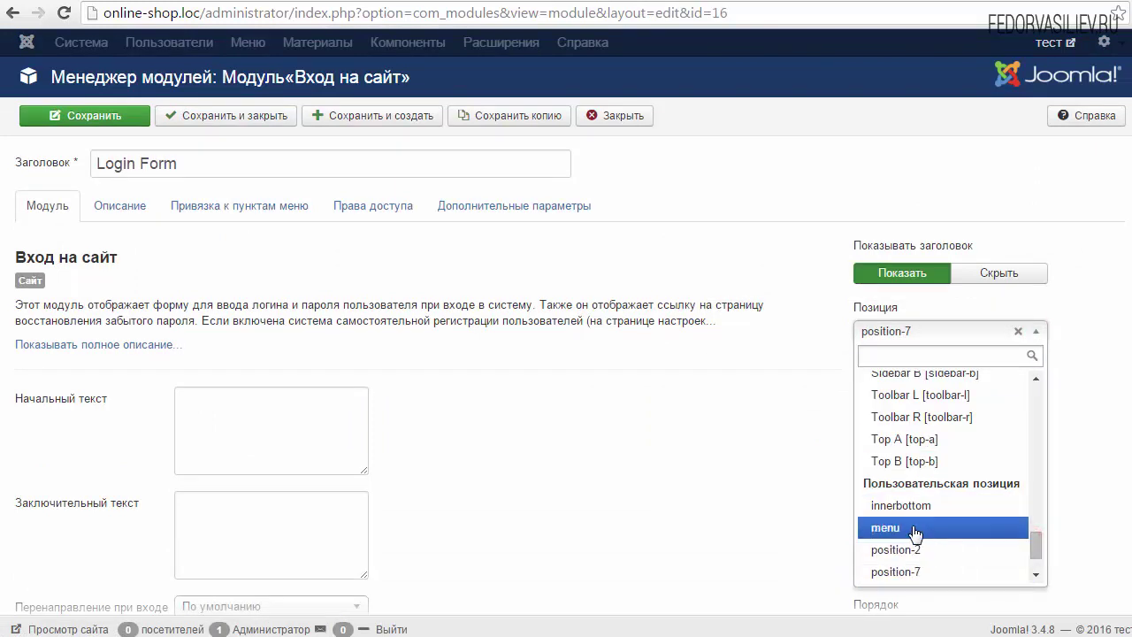
drag(1037, 538, 1038, 553)
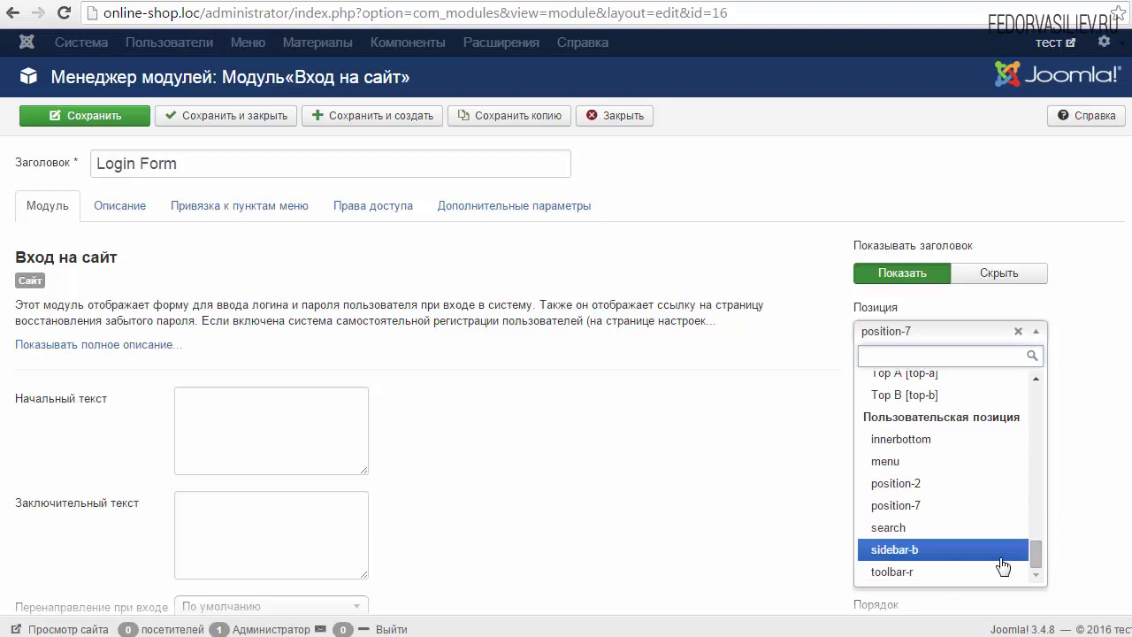
click(952, 548)
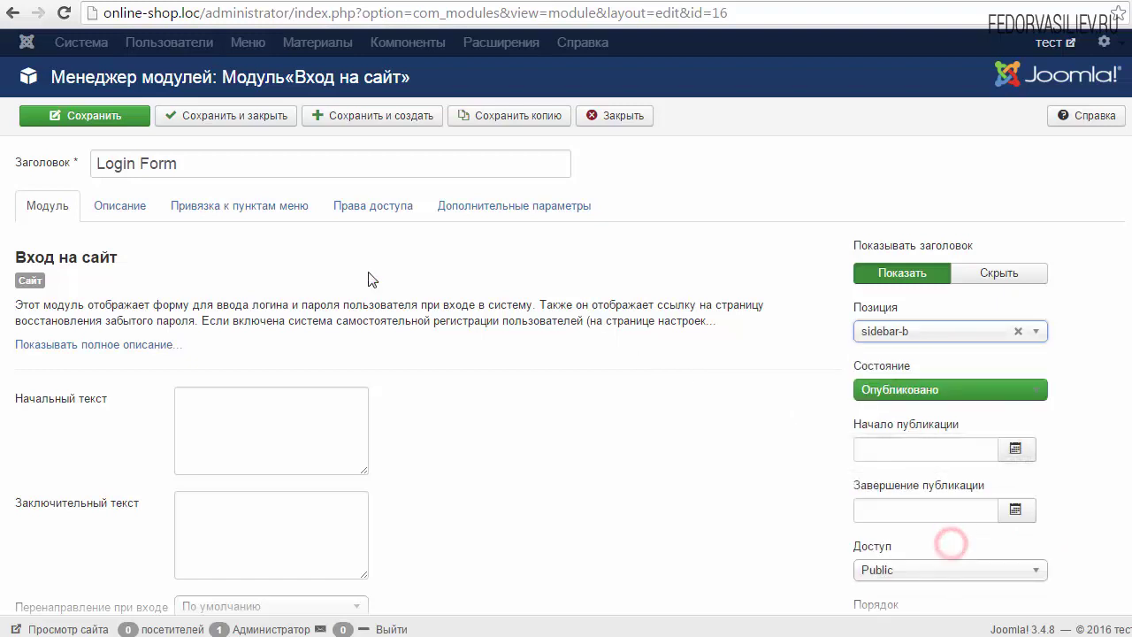
click(88, 113)
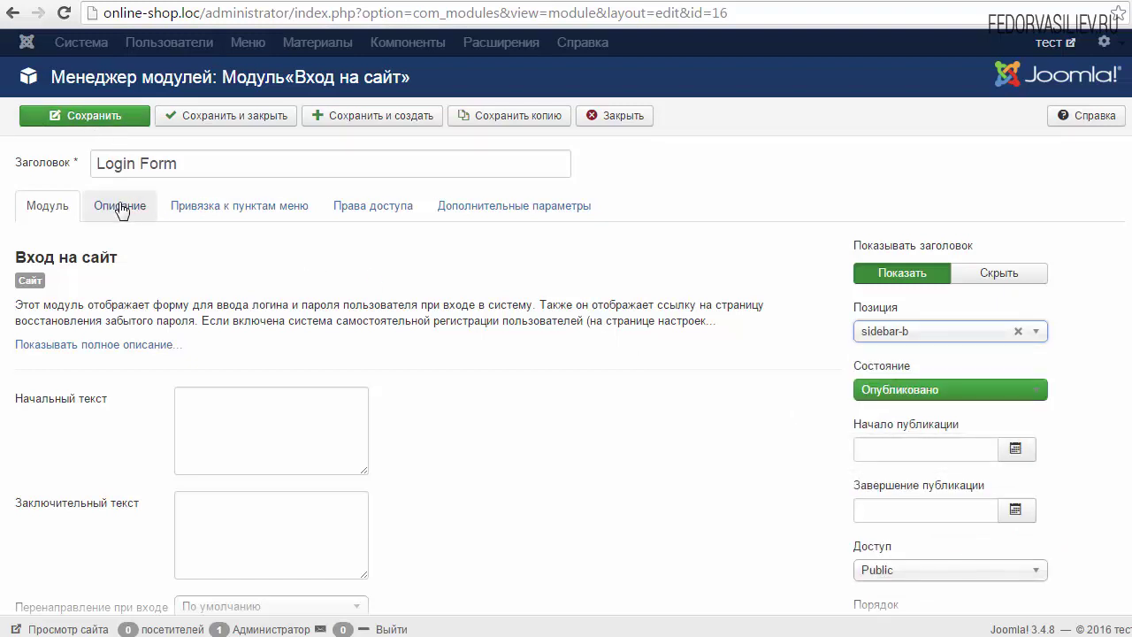
Reload the shop product page and log in through the Login Form with the saved administrator credentials.
click(588, 1)
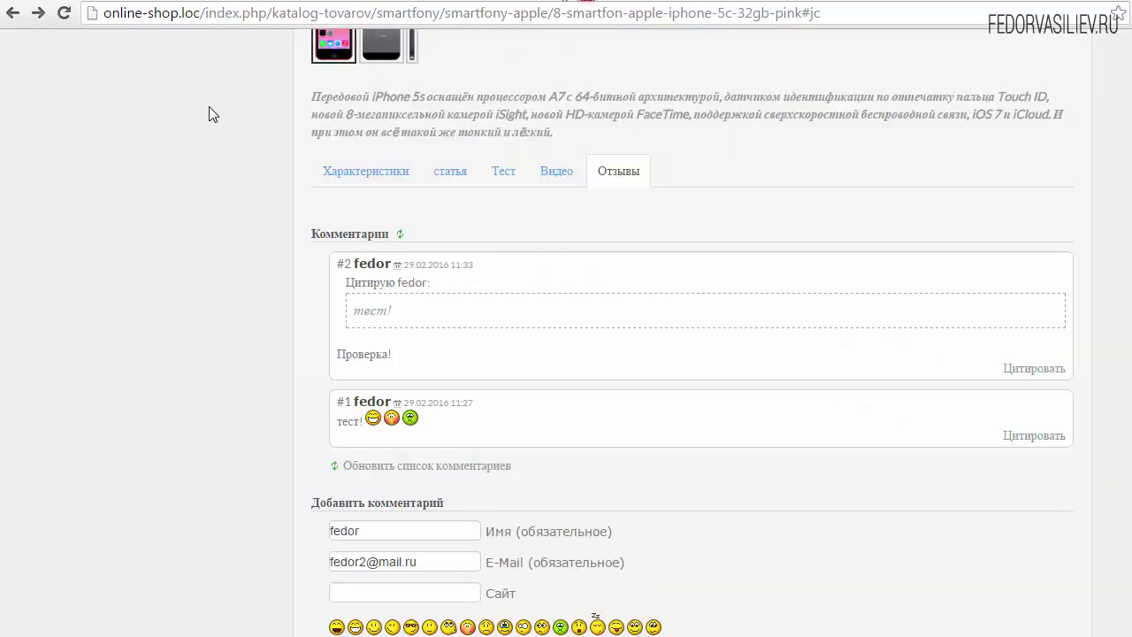
key(F5)
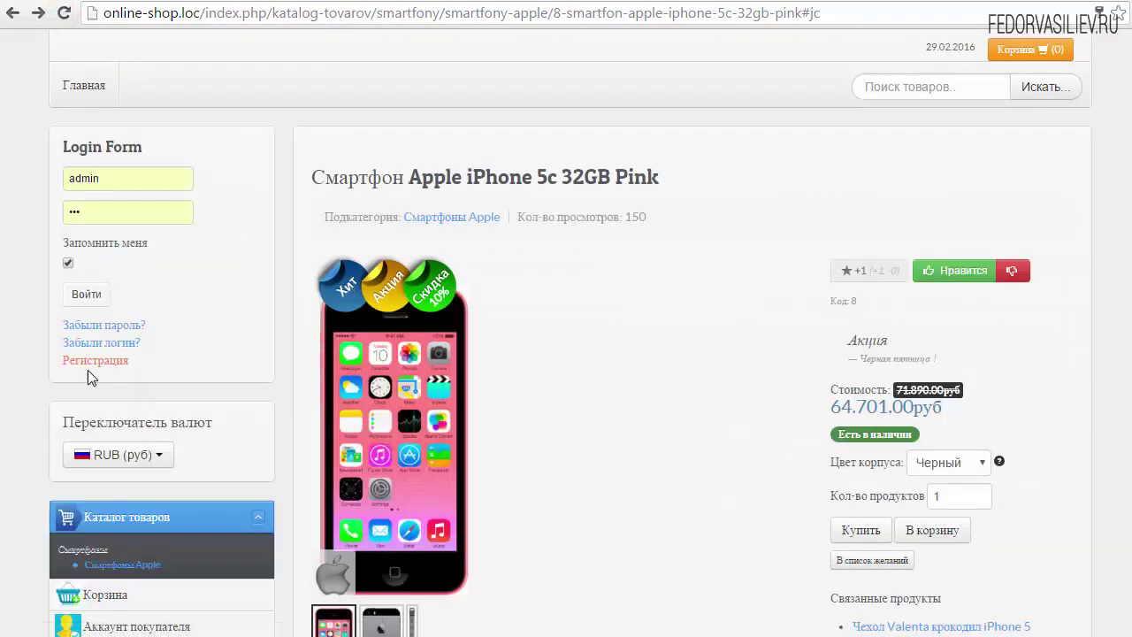
click(120, 178)
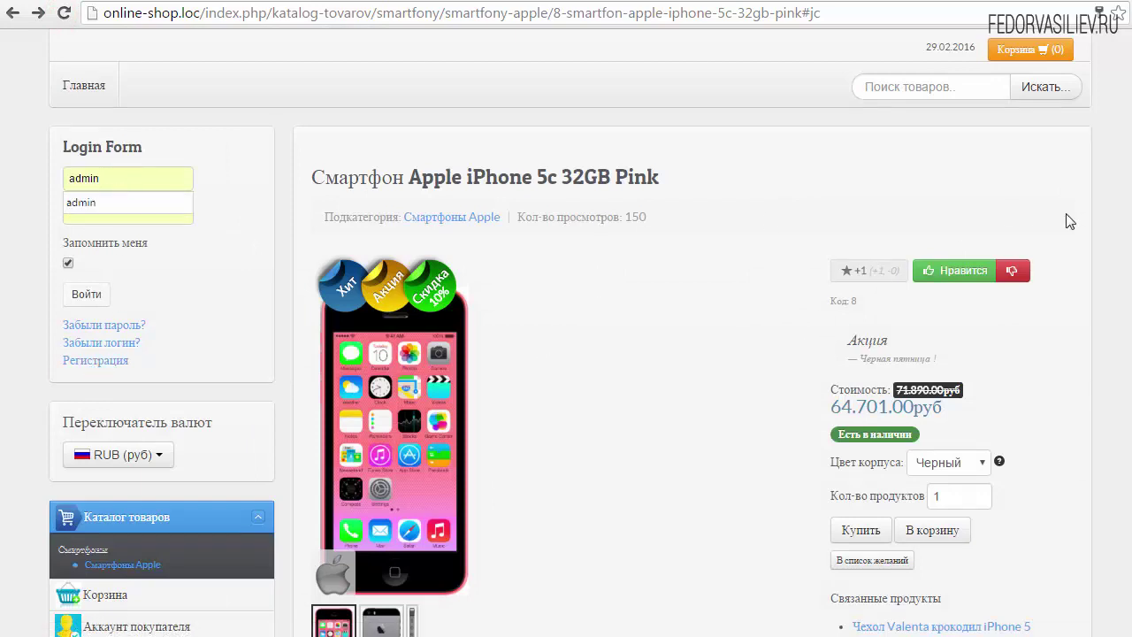
click(242, 182)
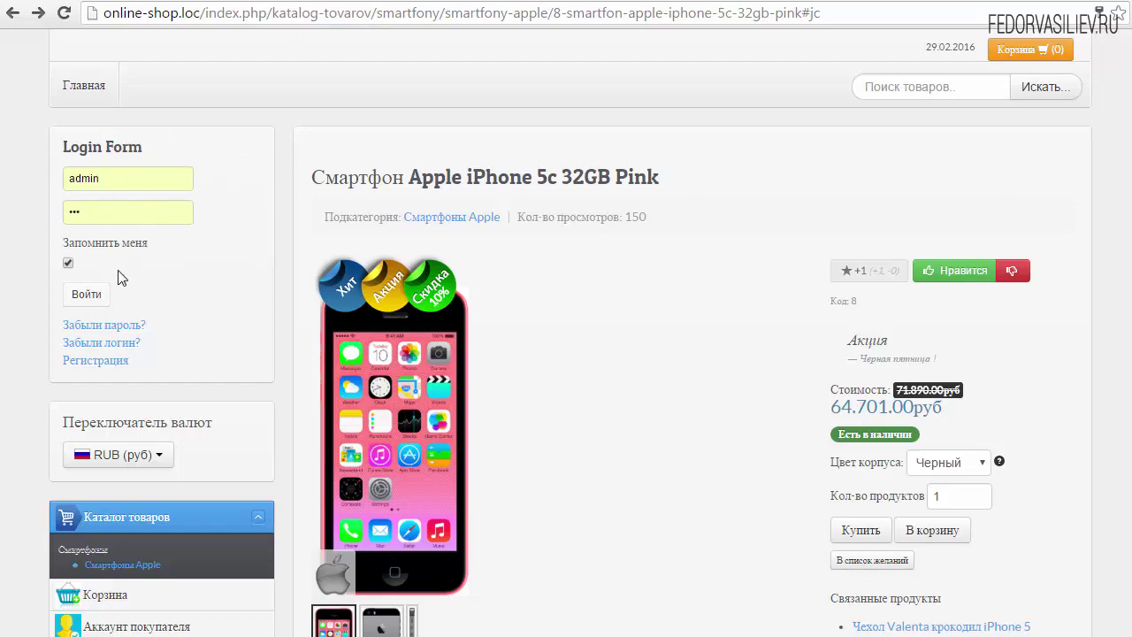
click(87, 293)
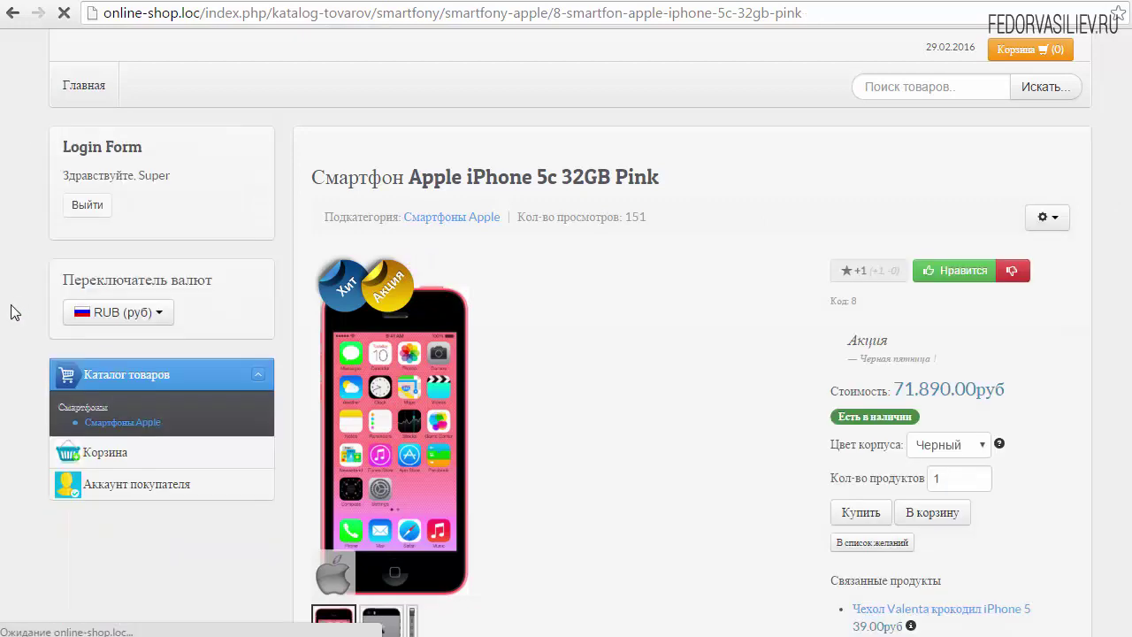
Open the product's reviews ("Отзывы") and give comment #2 a positive vote.
scroll(596, 240, down, 6)
click(617, 267)
scroll(672, 311, down, 1)
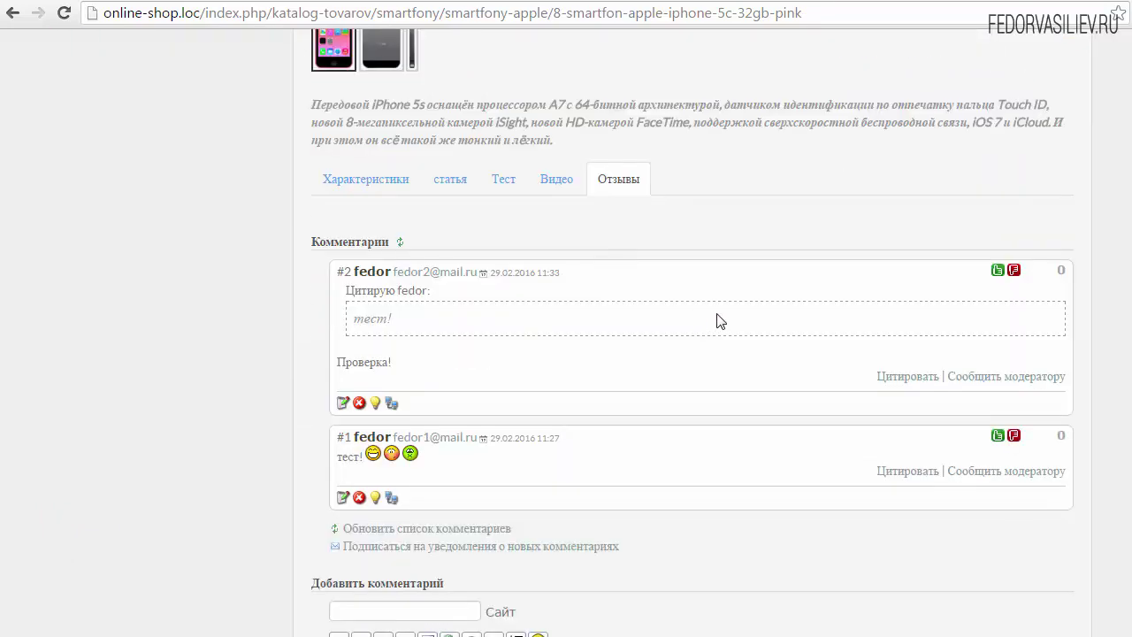
scroll(718, 321, down, 1)
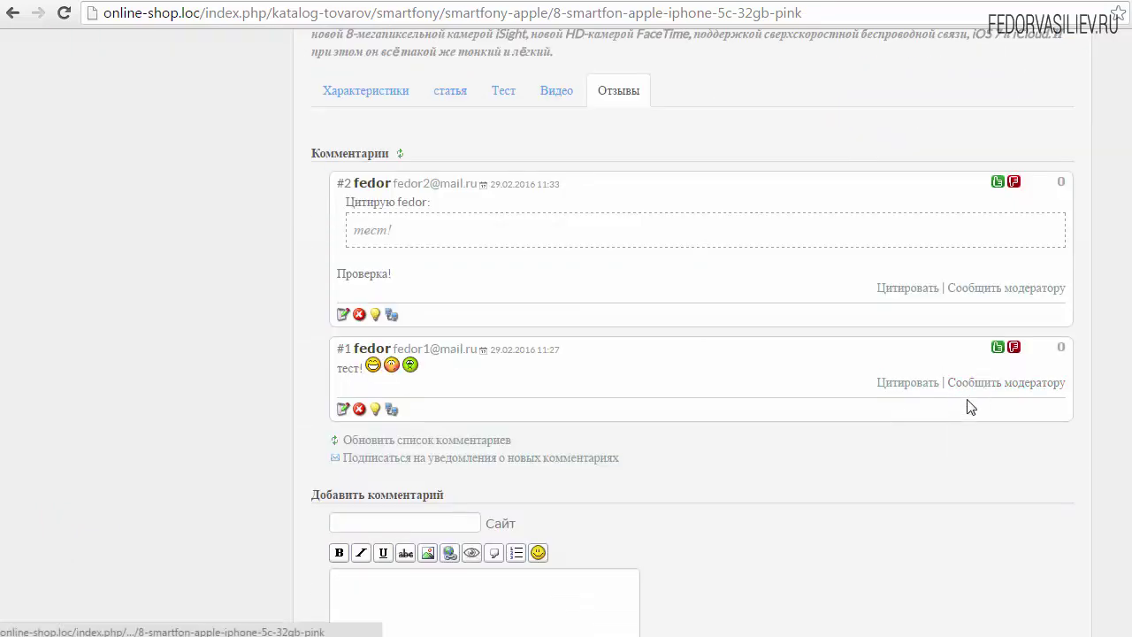
click(998, 182)
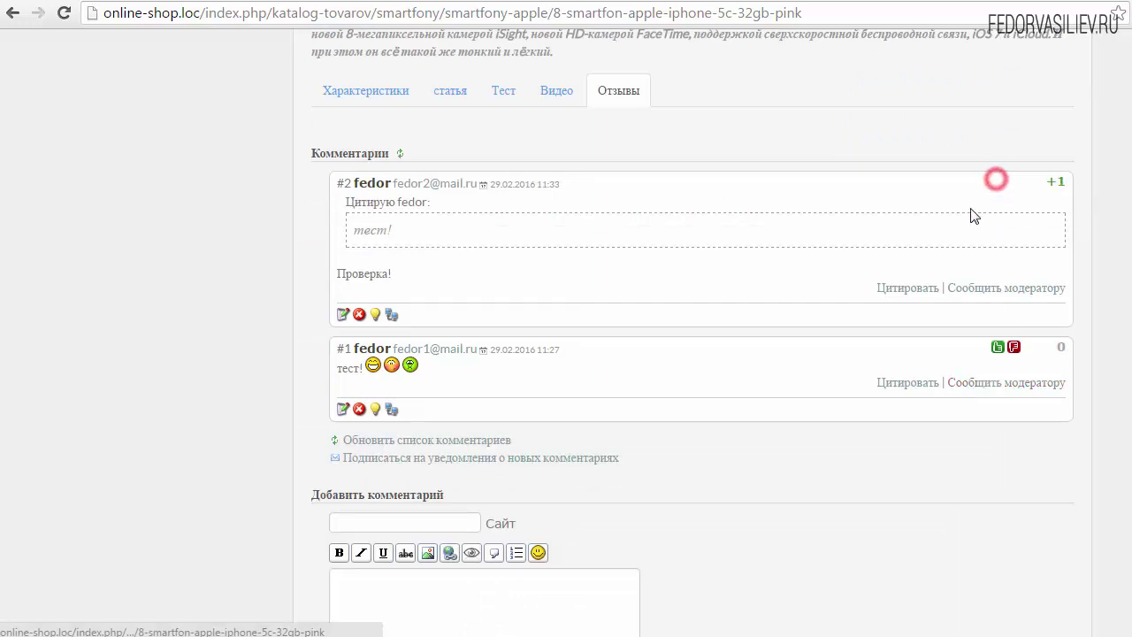
double_click(1046, 182)
click(1031, 187)
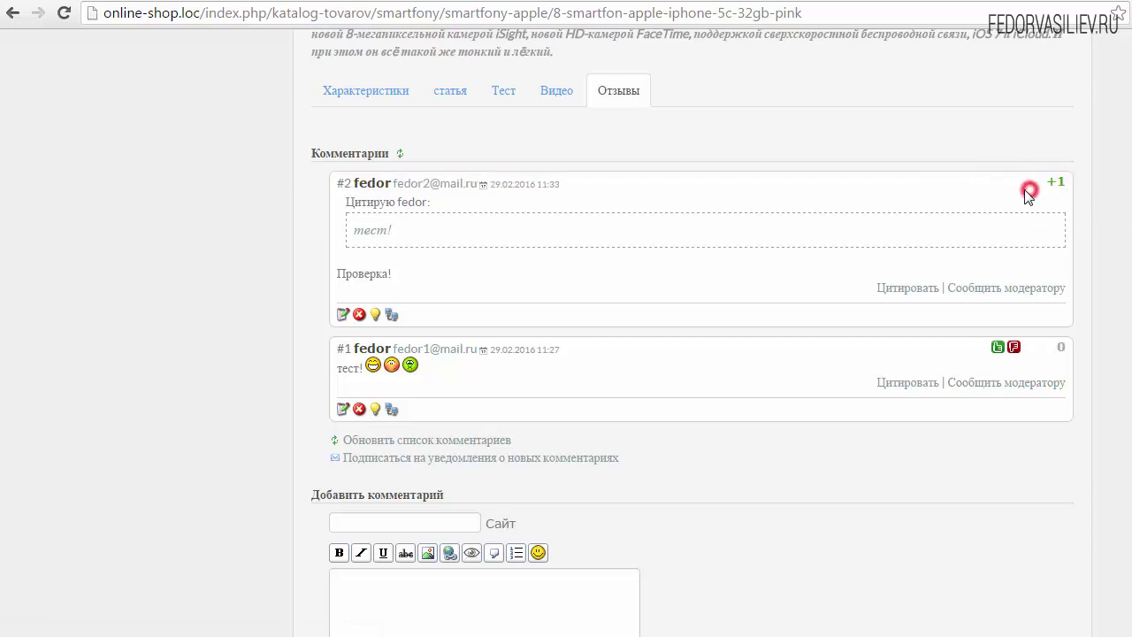
Open comment #1 for editing on the page and look up the IP address of comment #2's author.
click(343, 410)
scroll(393, 329, down, 2)
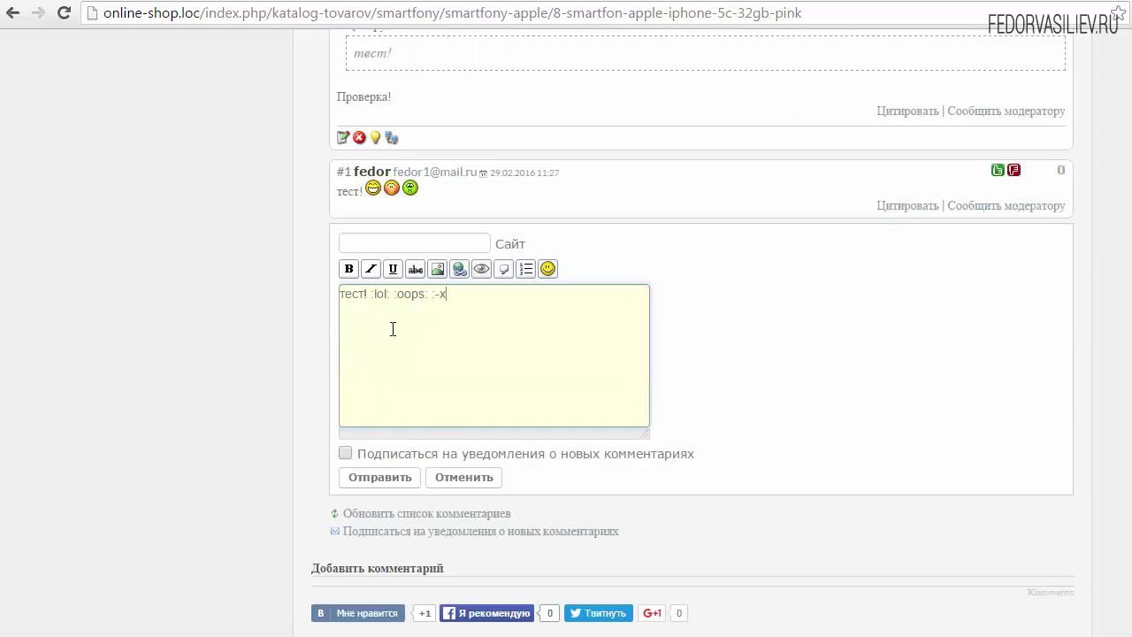
scroll(699, 389, up, 3)
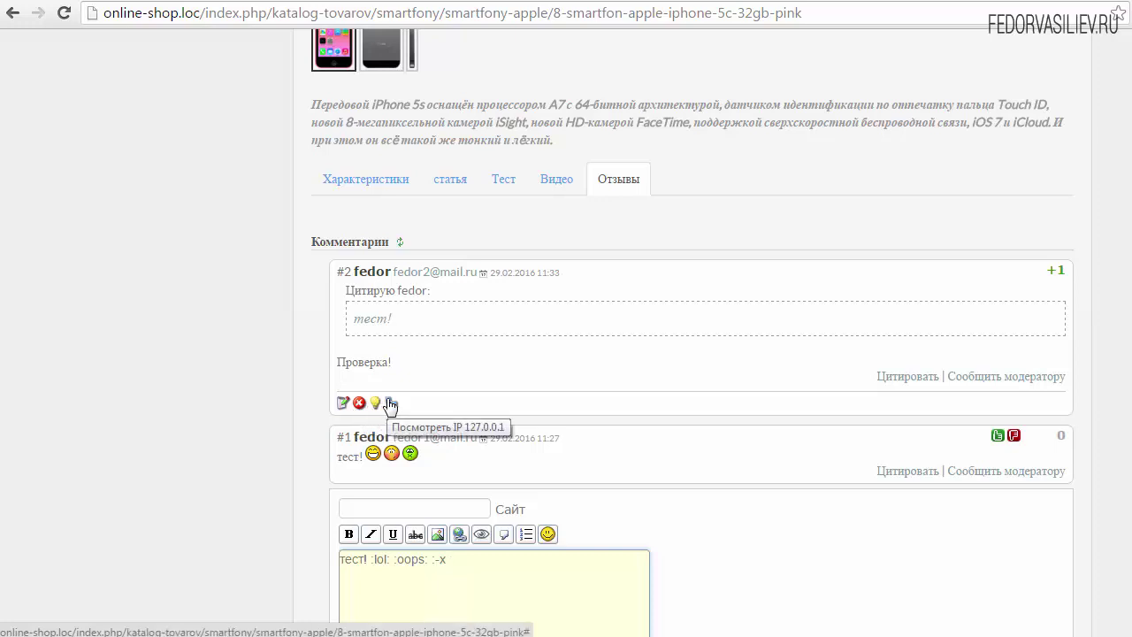
click(390, 405)
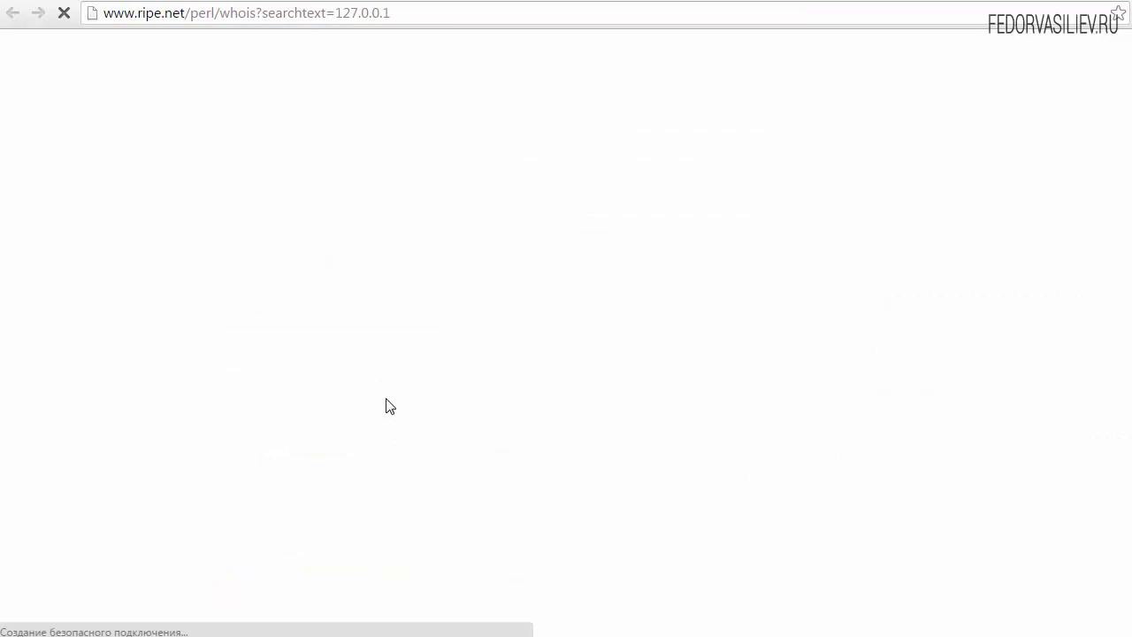